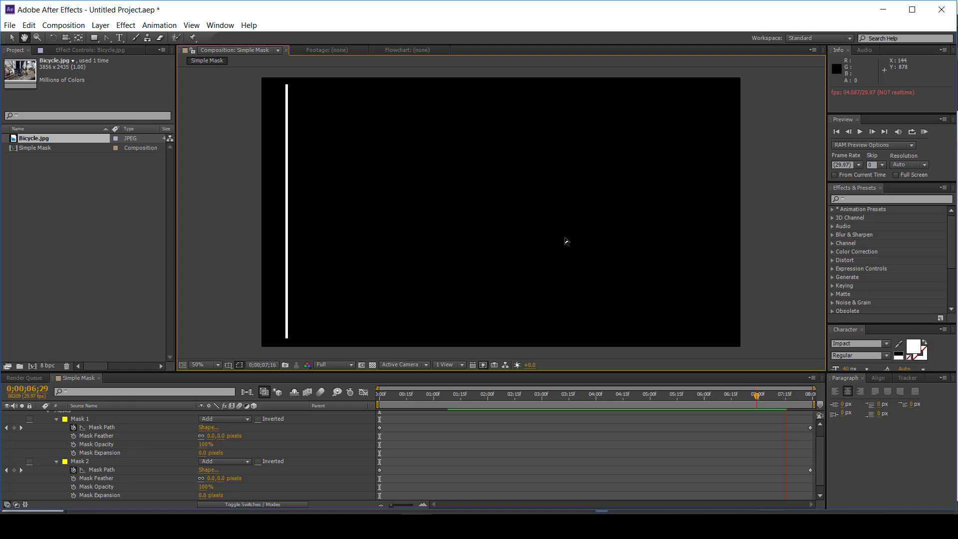
Step: Preview the sliding mask-strip animation from about the 2-second mark, then stop playback
click(493, 397)
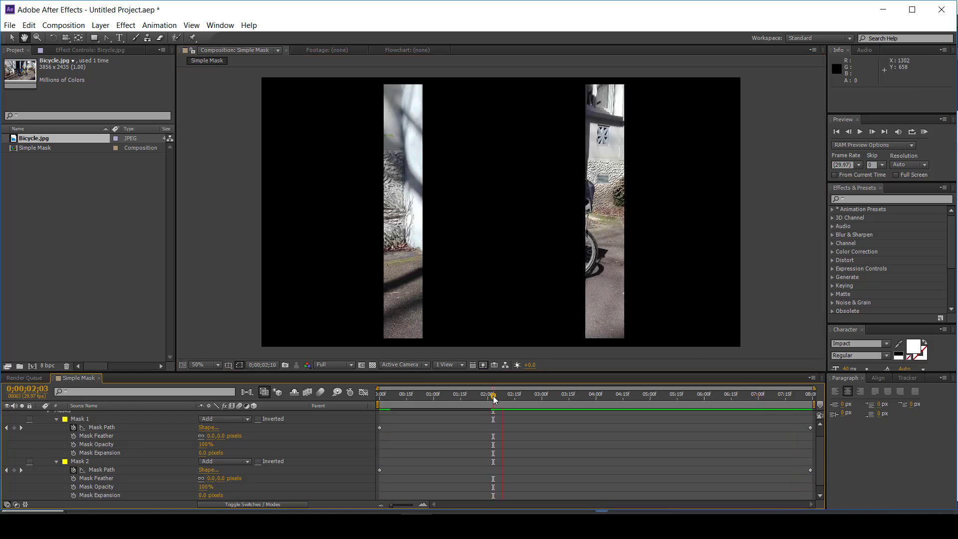
key(space)
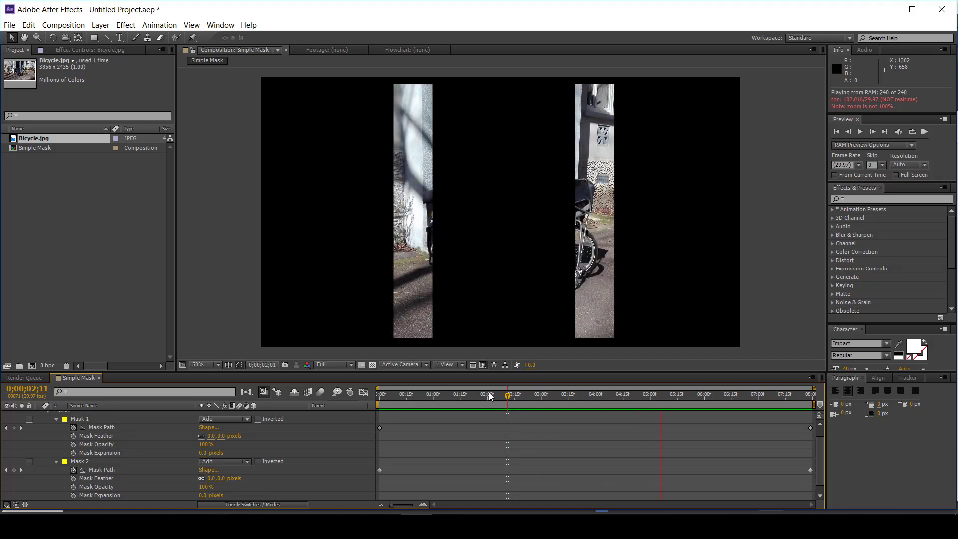
click(492, 376)
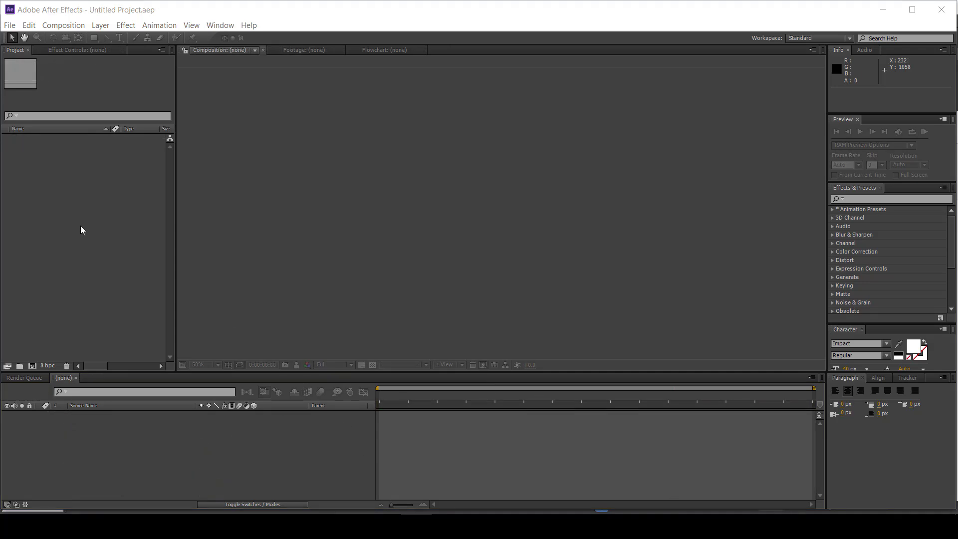
Step: Create the Simple Mask comp with the HDTV 1080 29.97 preset, 1920×1080, 8 seconds long
click(82, 233)
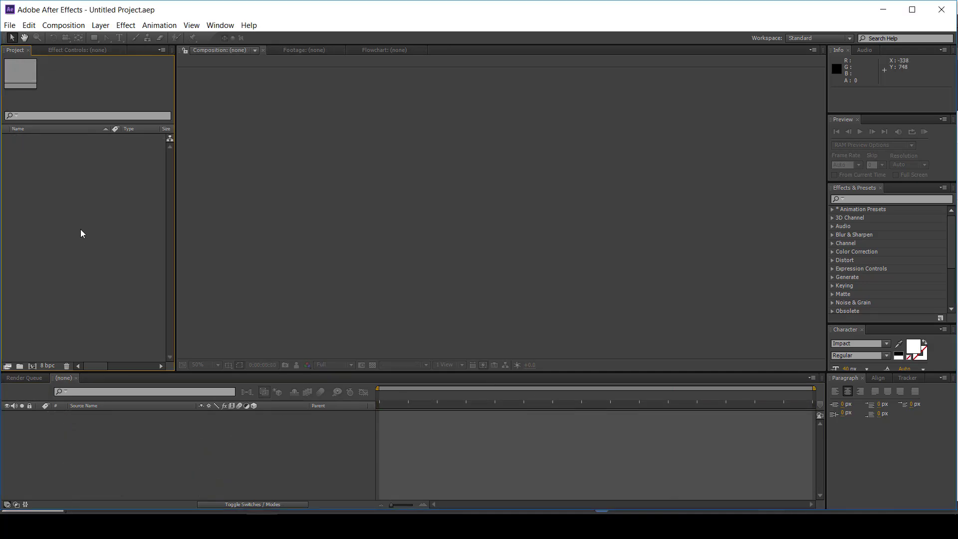
key(ctrl+n)
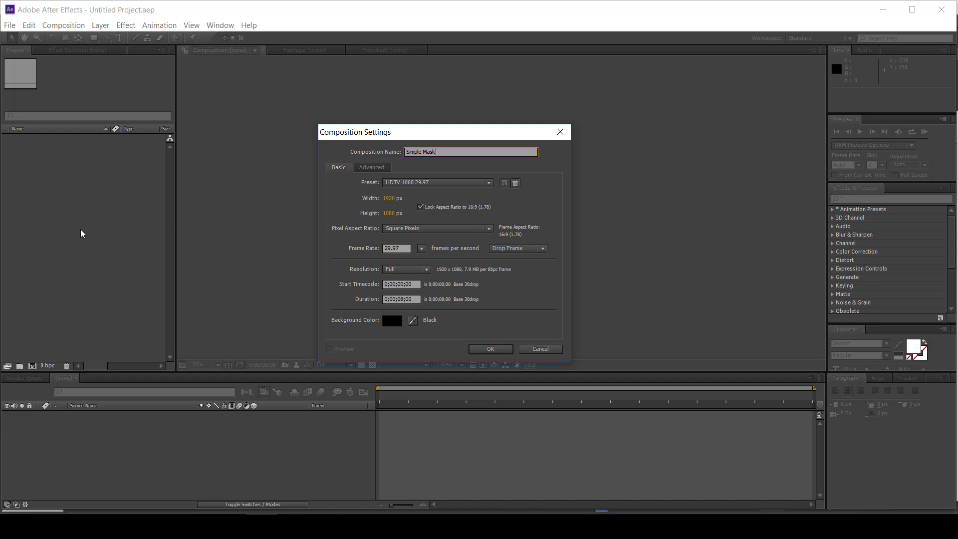
key(Return)
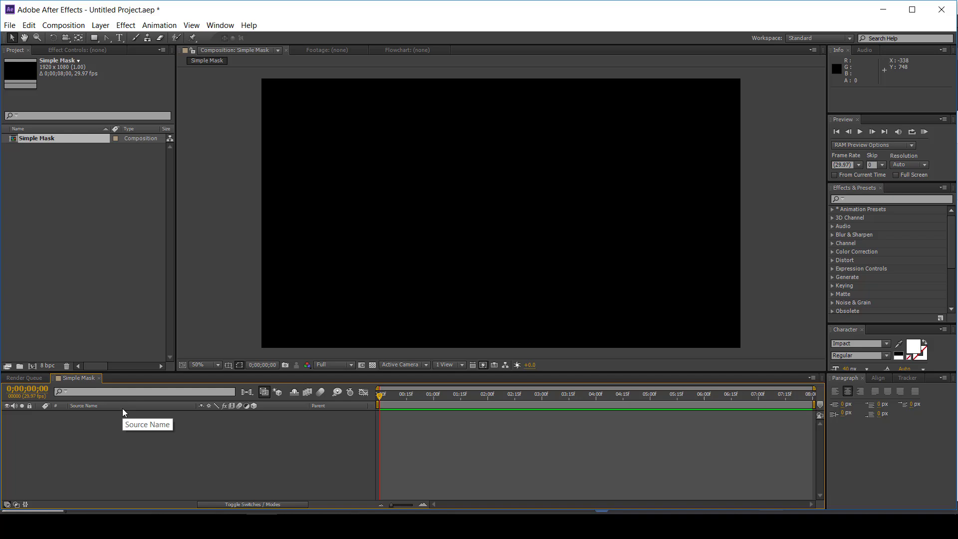
key(XF86MonBrightnessUp)
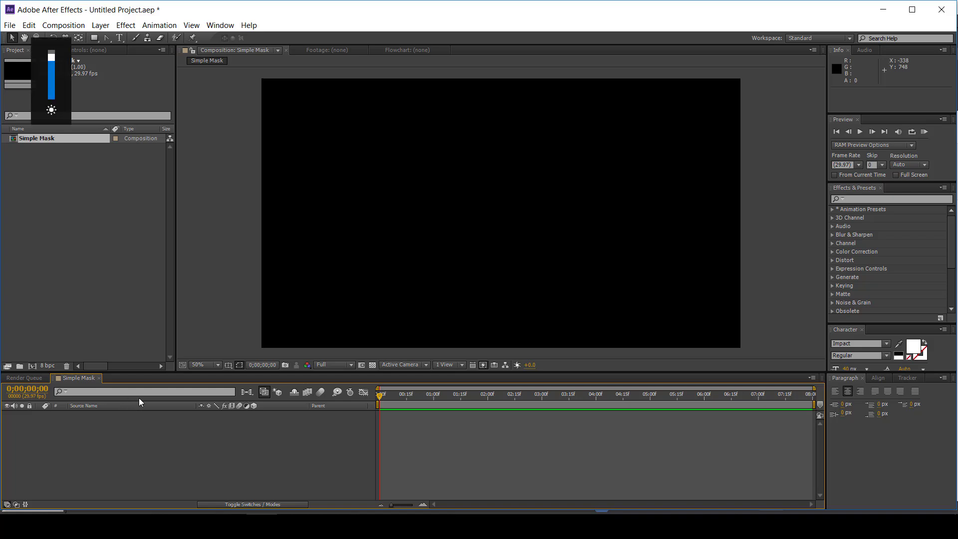
Step: Import Bicycle.jpg and place it as a layer in the Simple Mask timeline
click(98, 248)
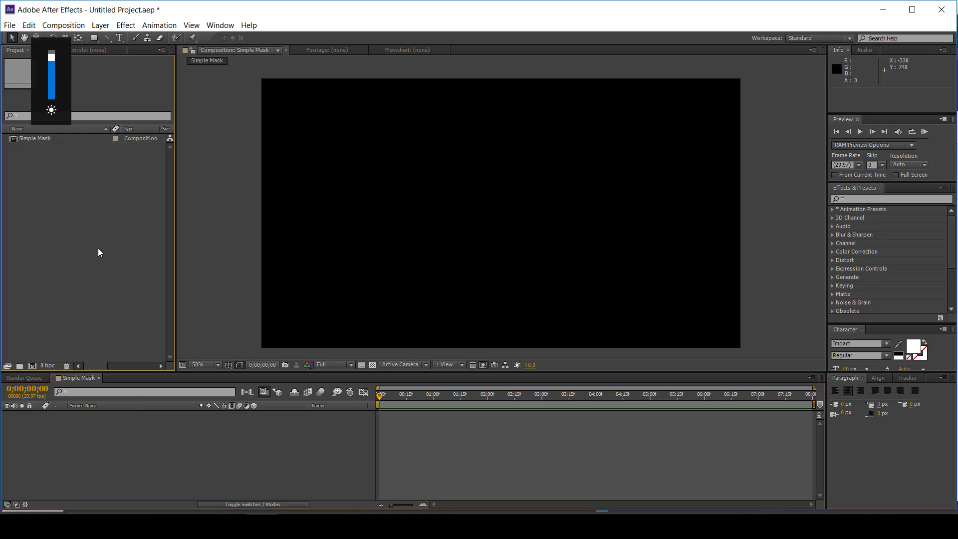
double_click(49, 192)
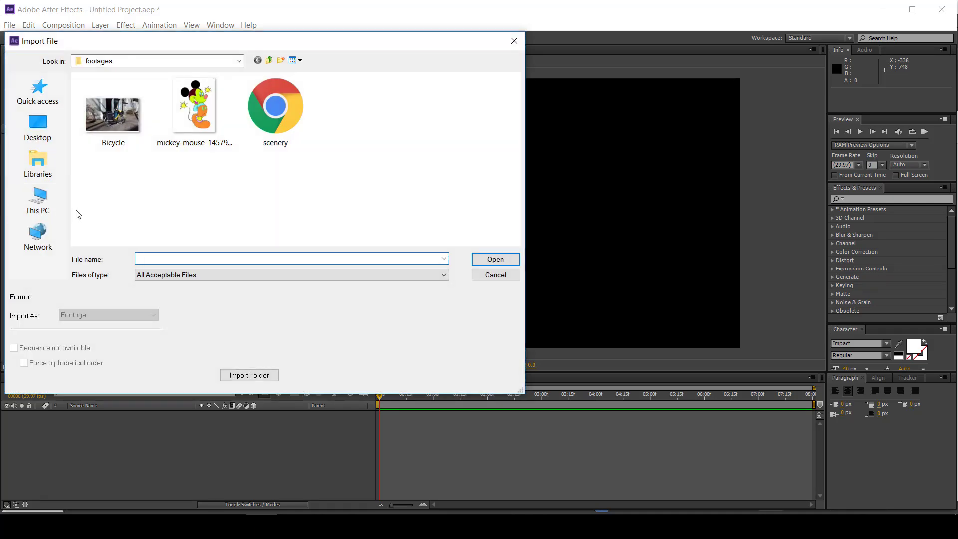
click(119, 130)
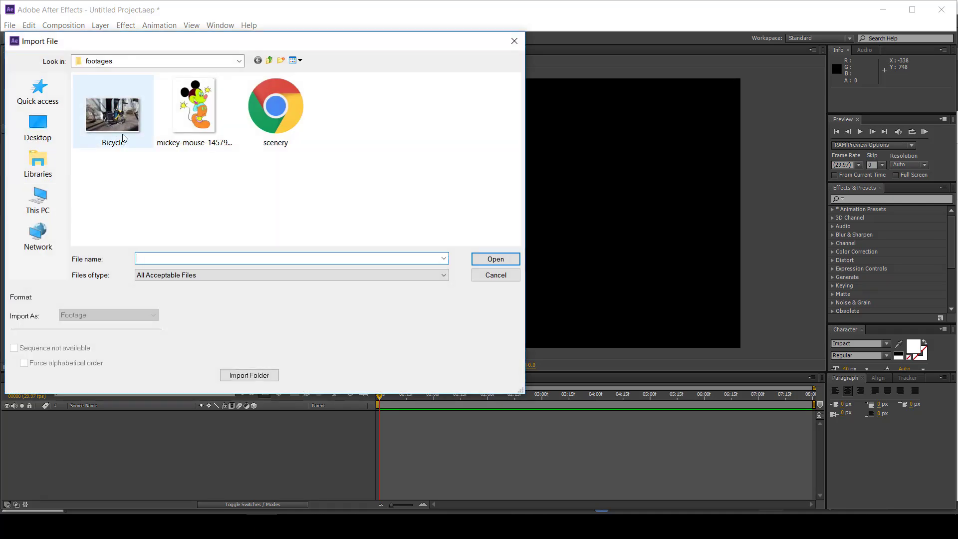
click(484, 261)
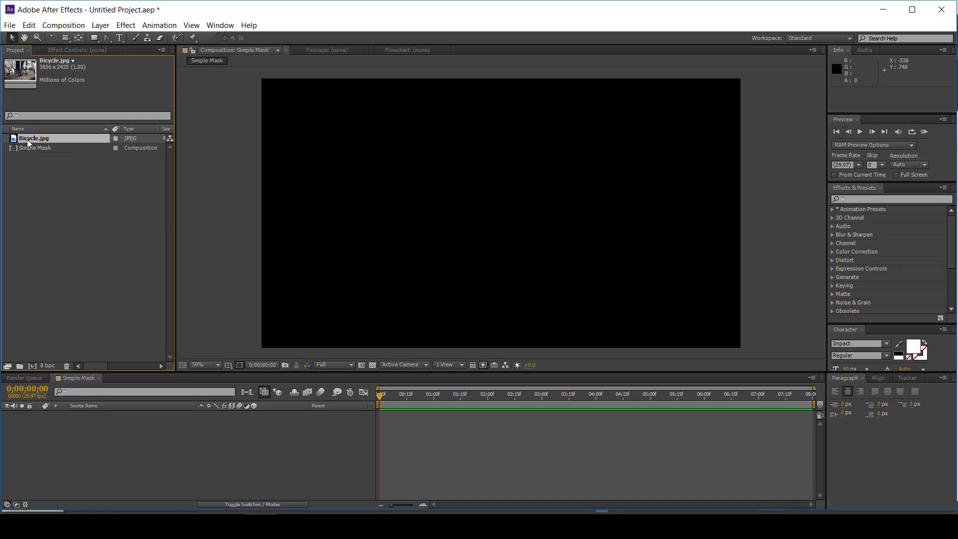
drag(27, 139, 99, 454)
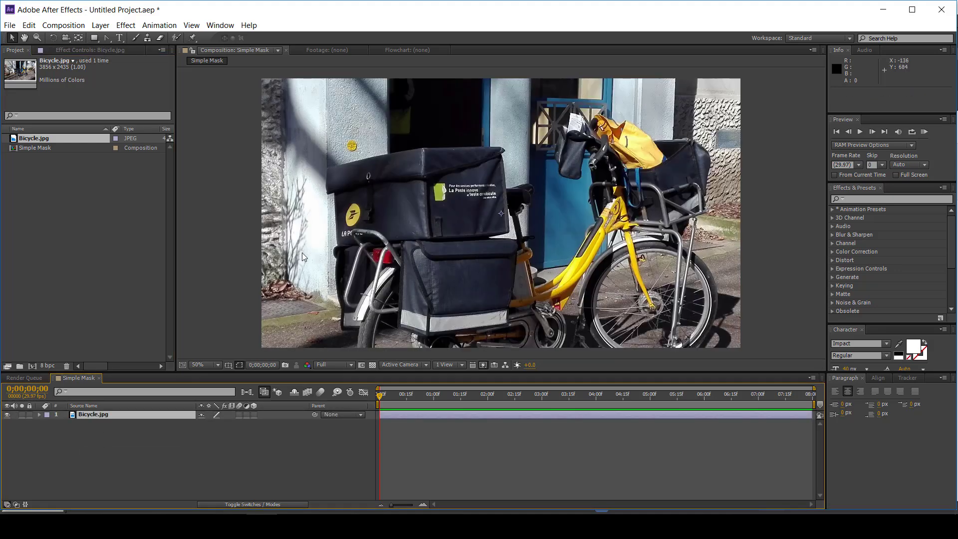
Step: Scale the Bicycle.jpg layer down to about 45% so the whole photo fits the frame
key(comma)
key(comma)
key(period)
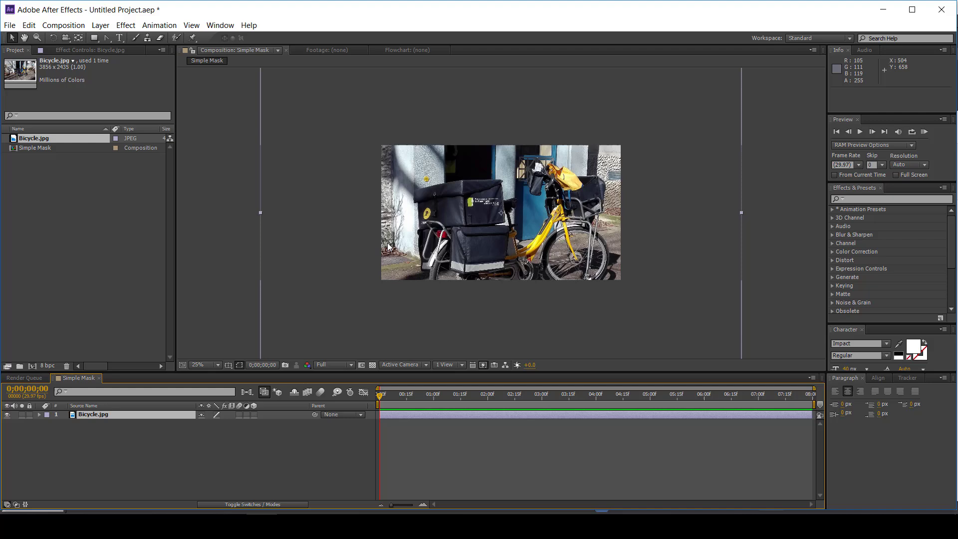
key(comma)
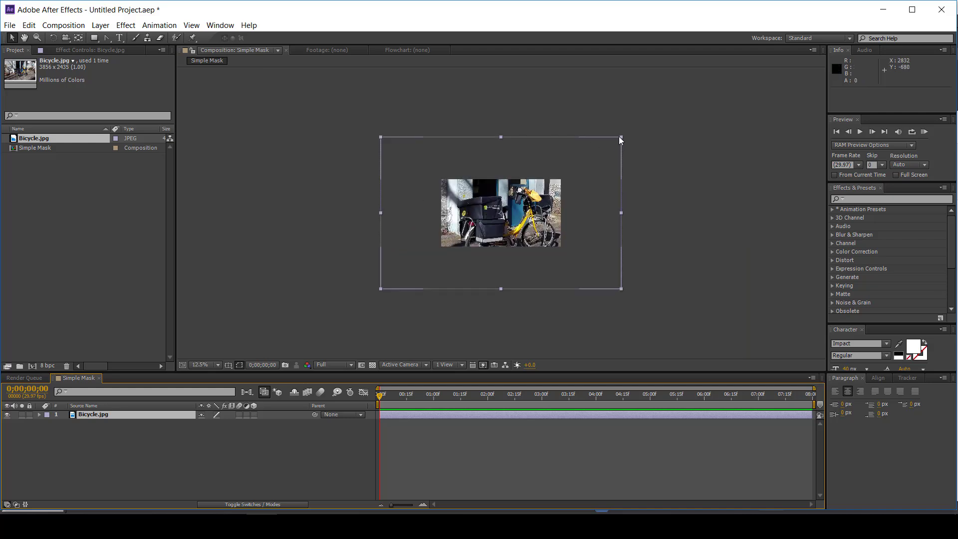
drag(620, 136, 558, 178)
key(period)
key(period)
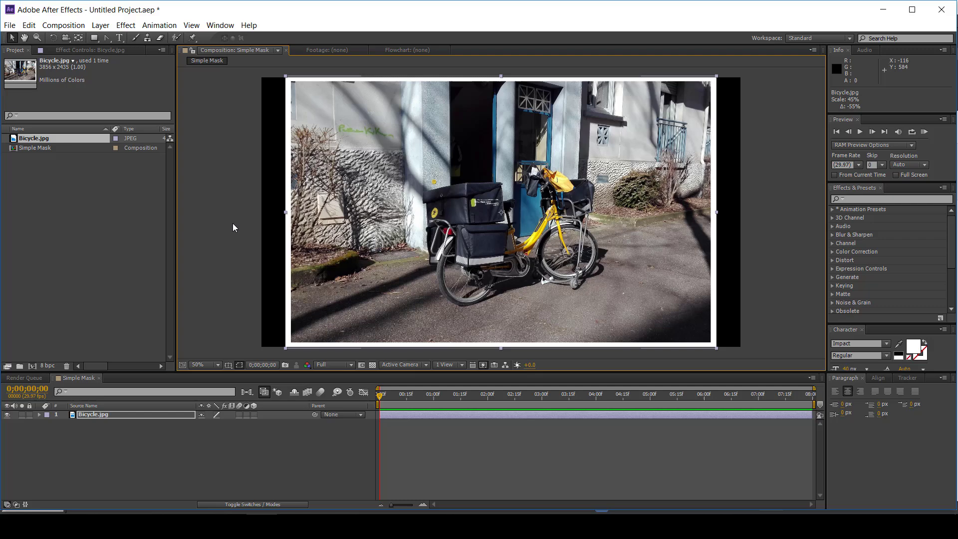
Step: Draw a rectangular Mask 1 around the bicycle with the Rectangle tool
click(92, 40)
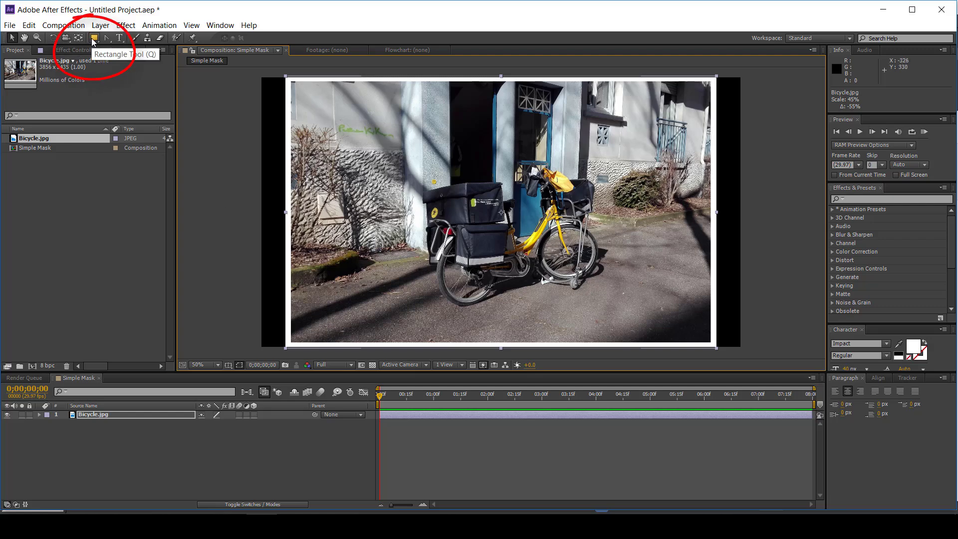
click(93, 40)
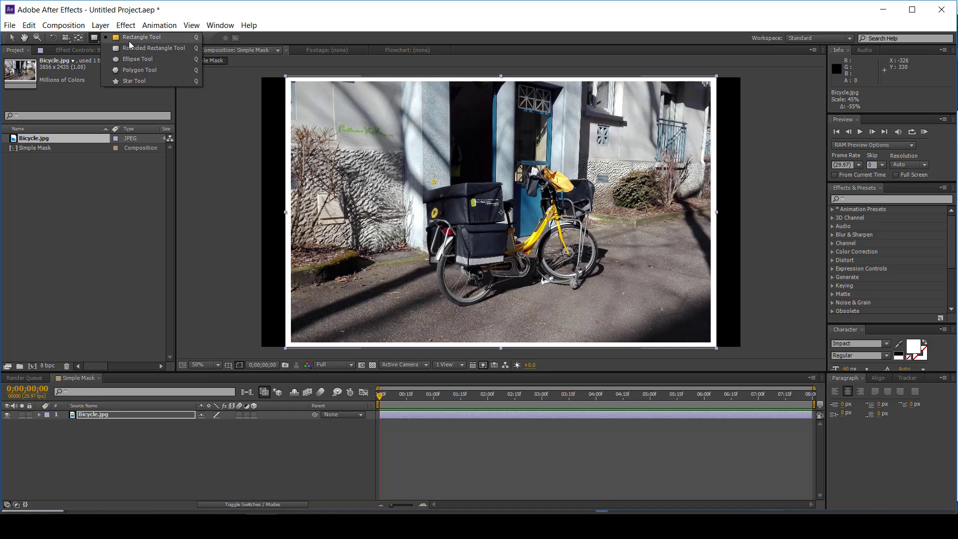
click(130, 37)
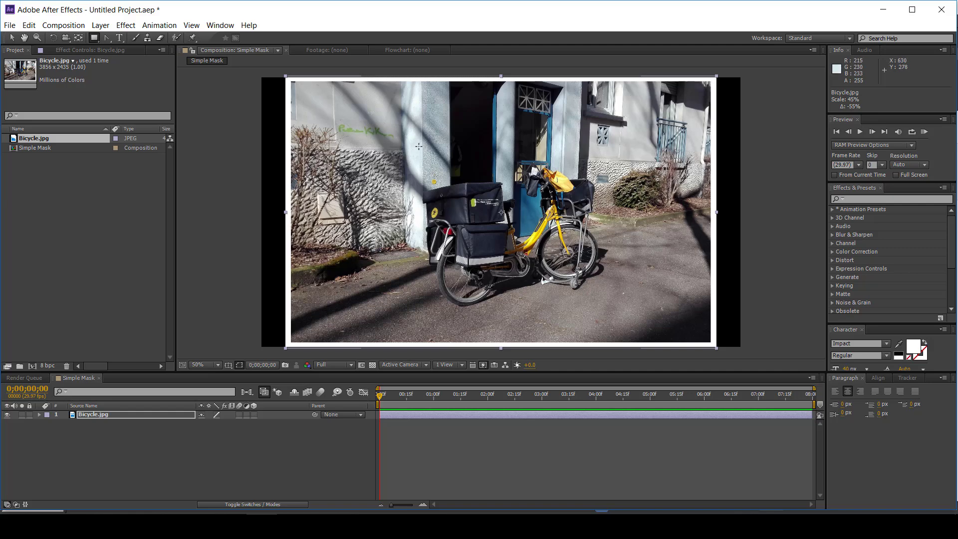
drag(419, 146, 609, 301)
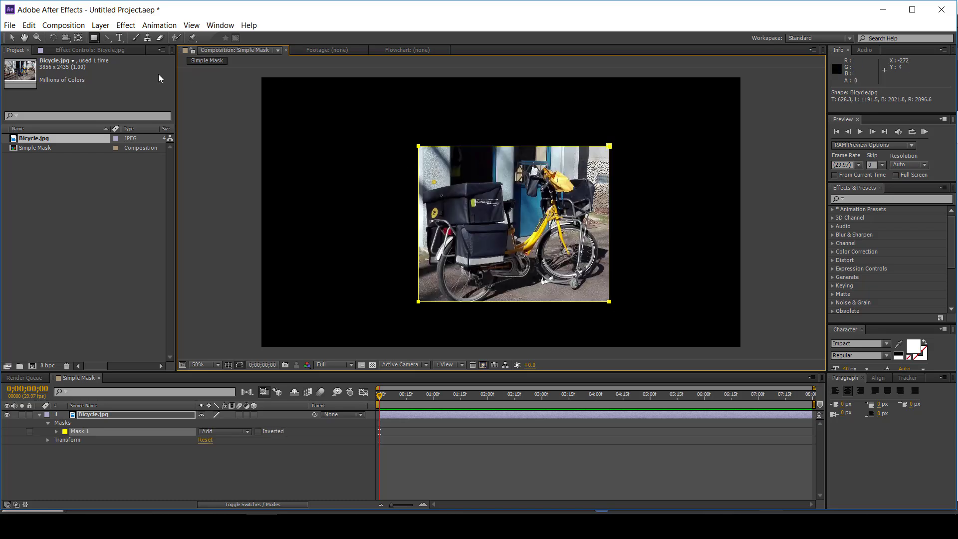
Step: Shift Mask 1 to the right, undoing an accidental corner distortion
click(12, 38)
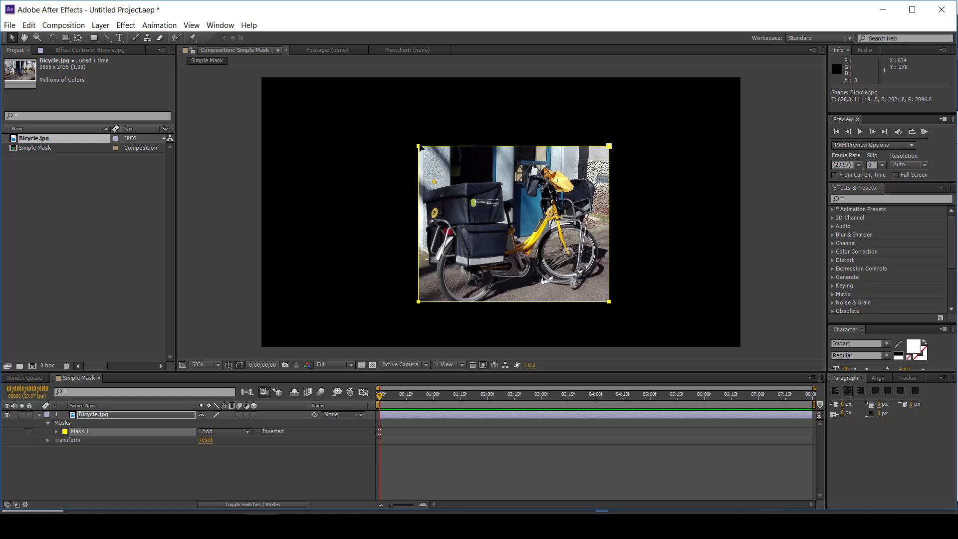
drag(419, 148, 470, 128)
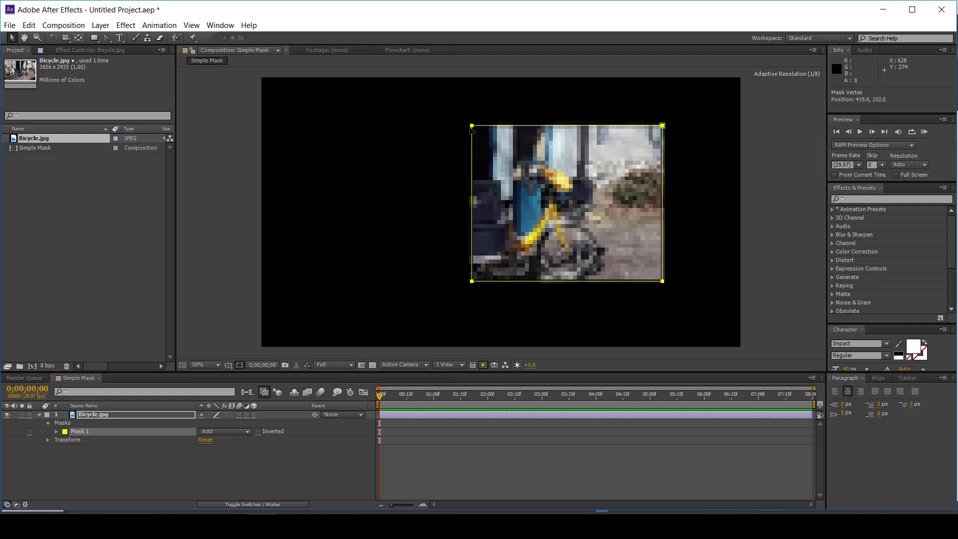
click(385, 147)
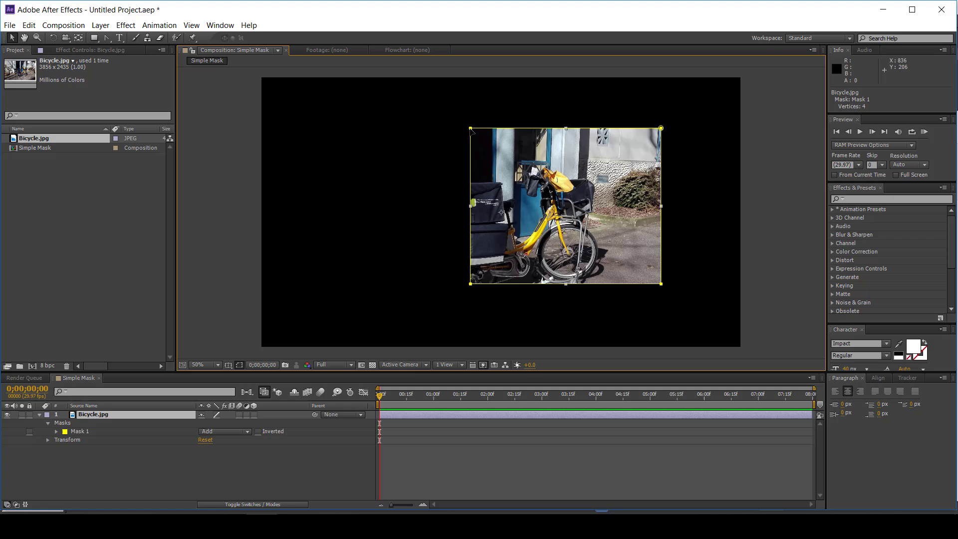
drag(471, 131, 440, 133)
key(ctrl+z)
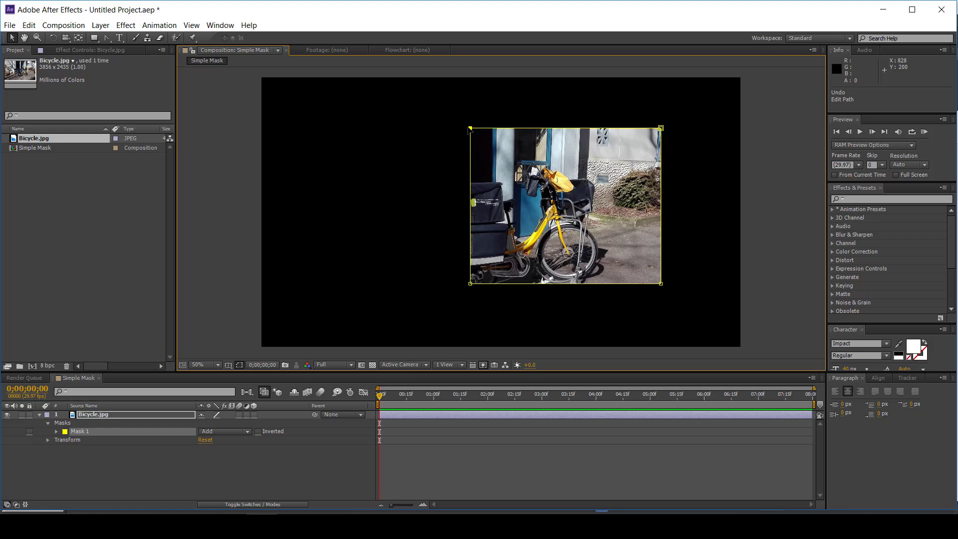
Step: Move Mask 1 left and down over the rear cargo boxes, undoing an accidental layer rotation
click(471, 129)
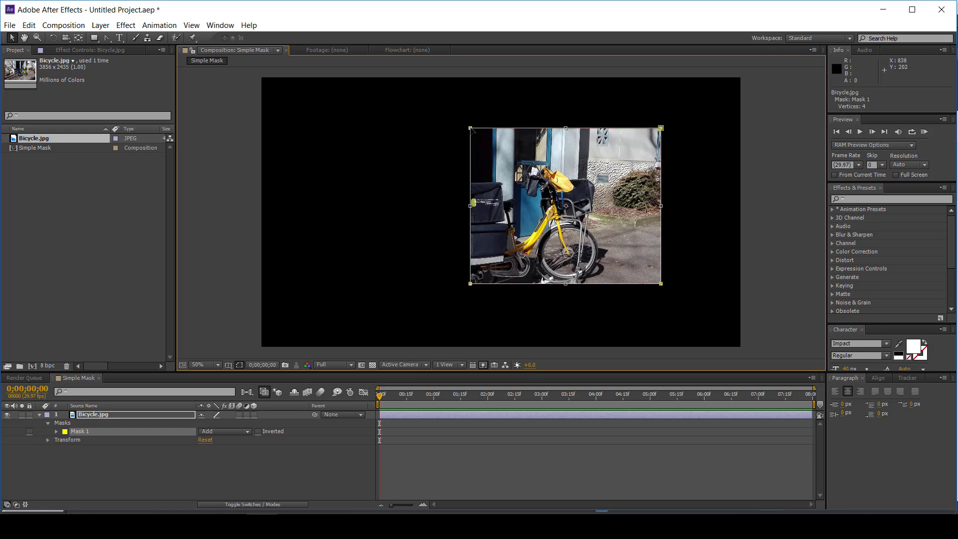
drag(471, 129, 445, 194)
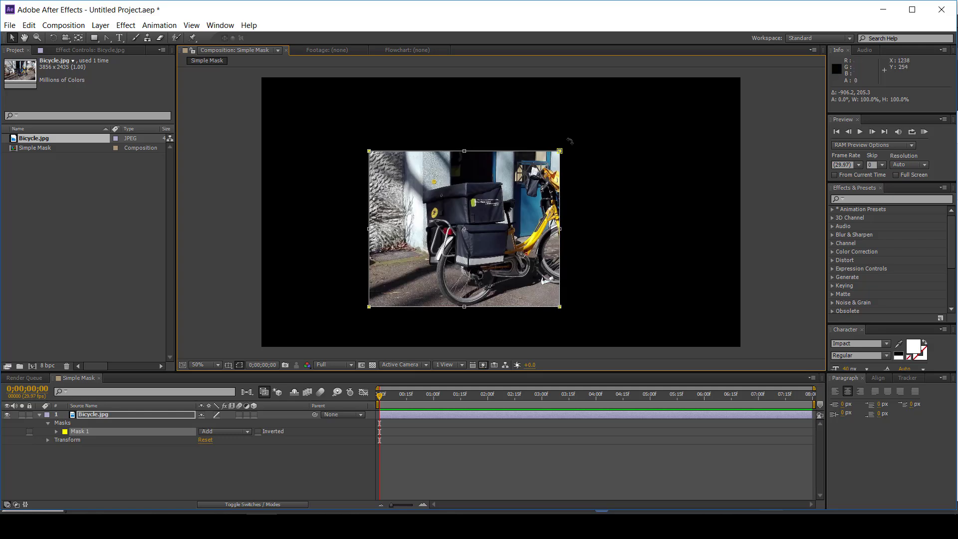
drag(570, 141, 599, 161)
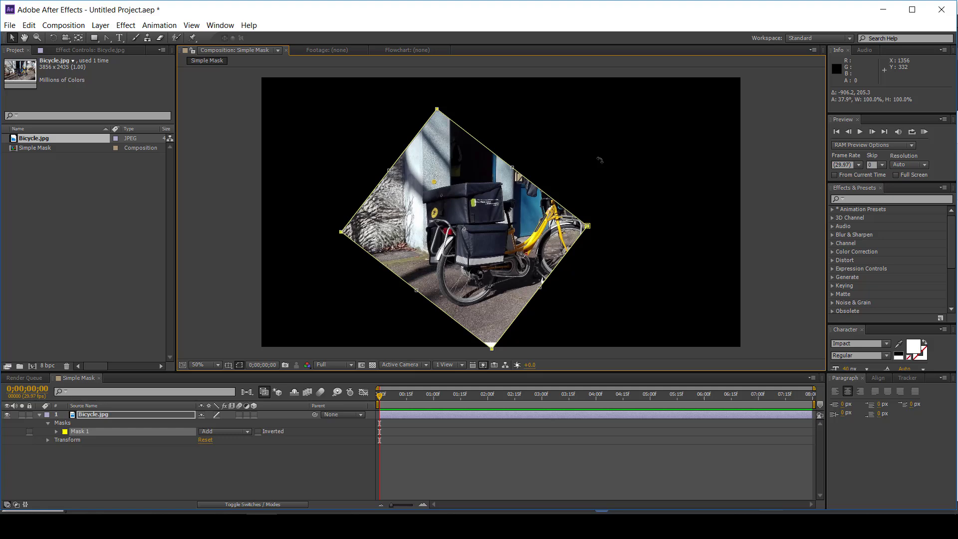
key(v)
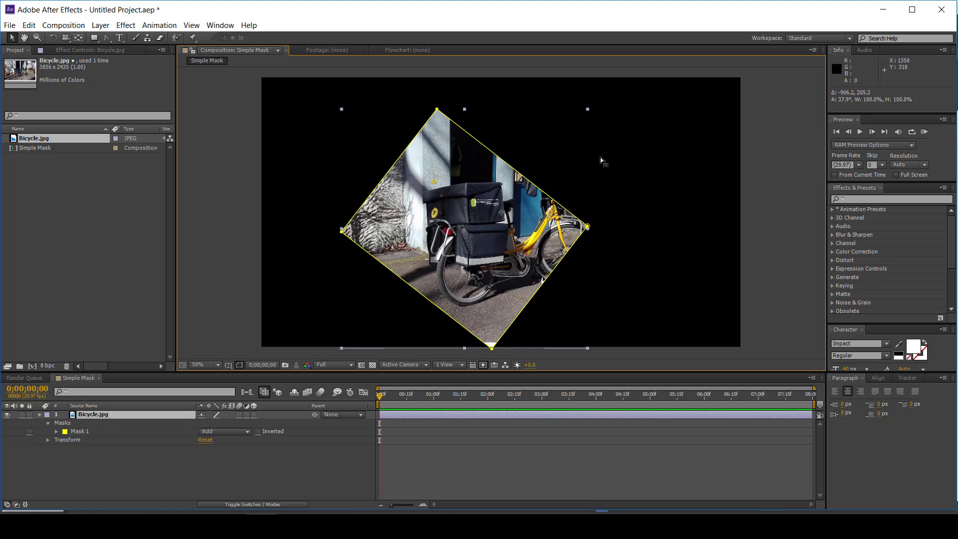
key(ctrl+z)
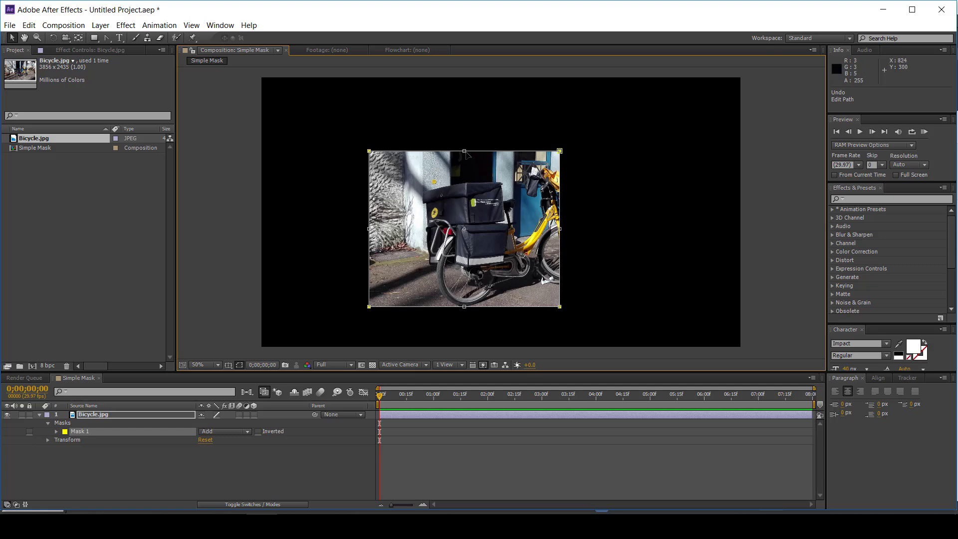
Step: Stretch Mask 1 taller and narrow it into a thin strip on the left of the frame
drag(464, 151, 465, 87)
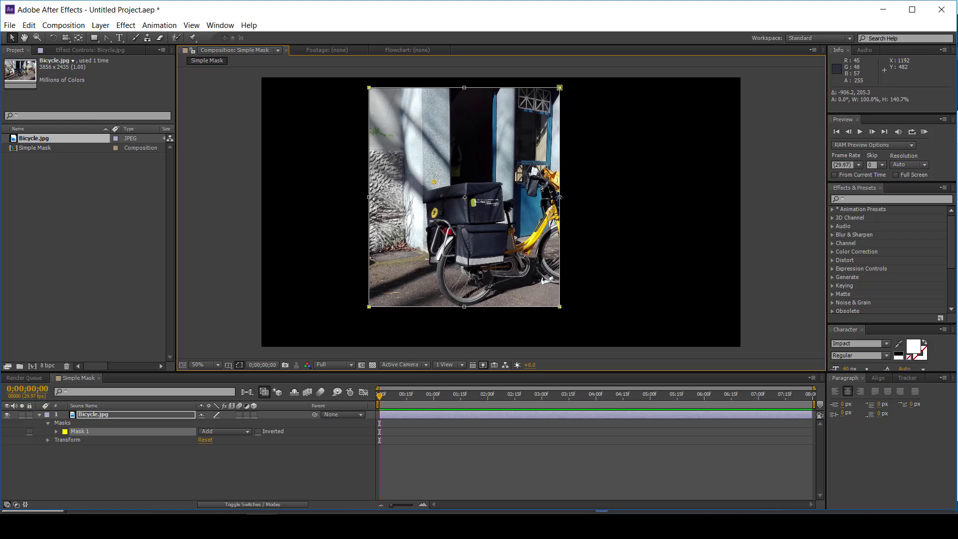
drag(562, 200, 408, 213)
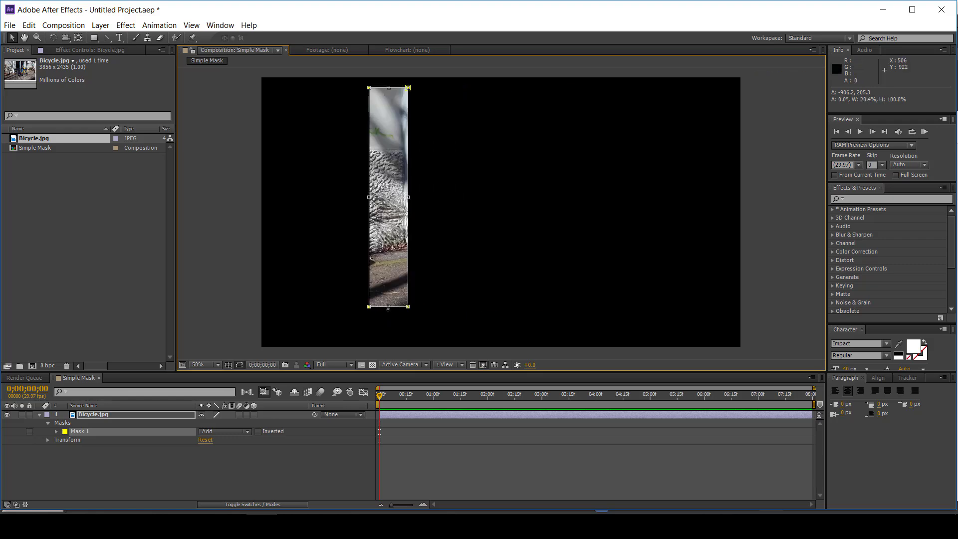
drag(388, 307, 388, 337)
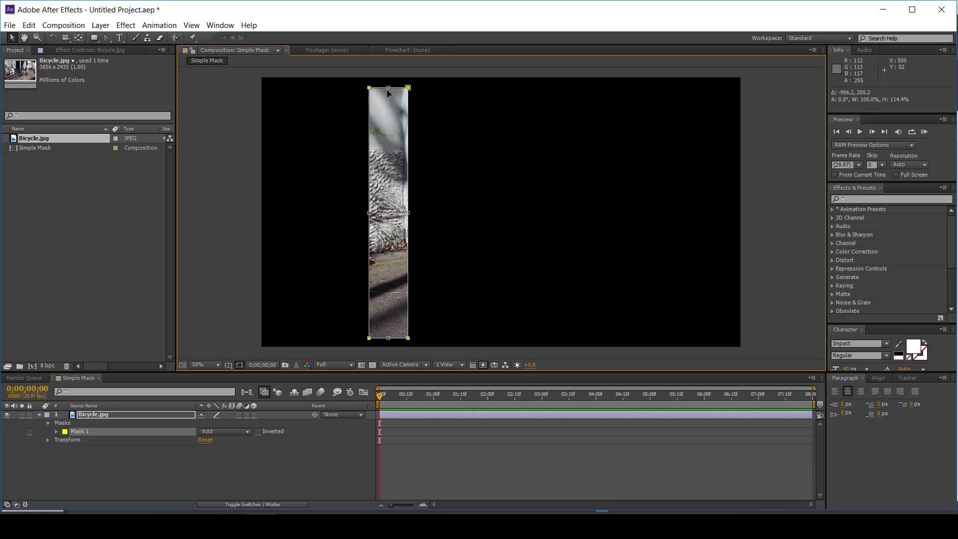
drag(388, 88, 389, 83)
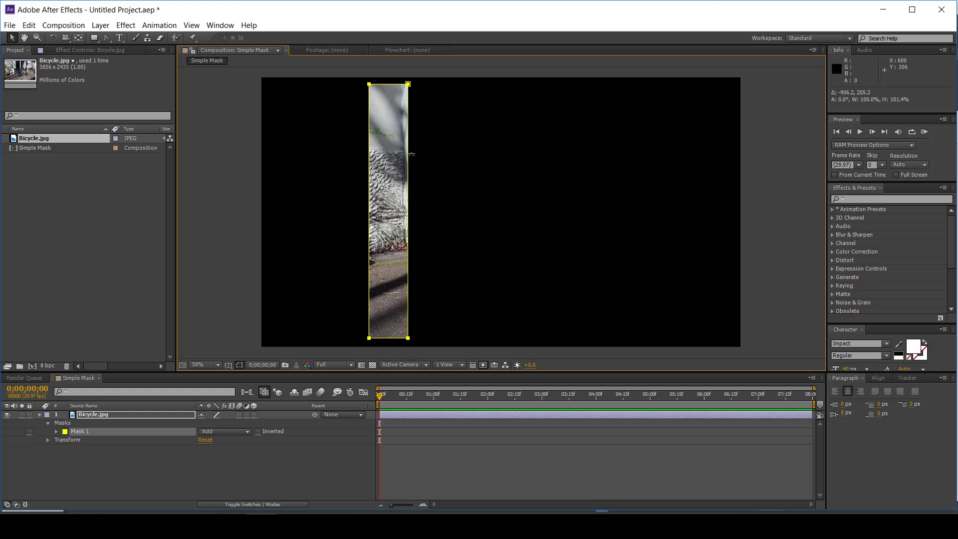
click(93, 38)
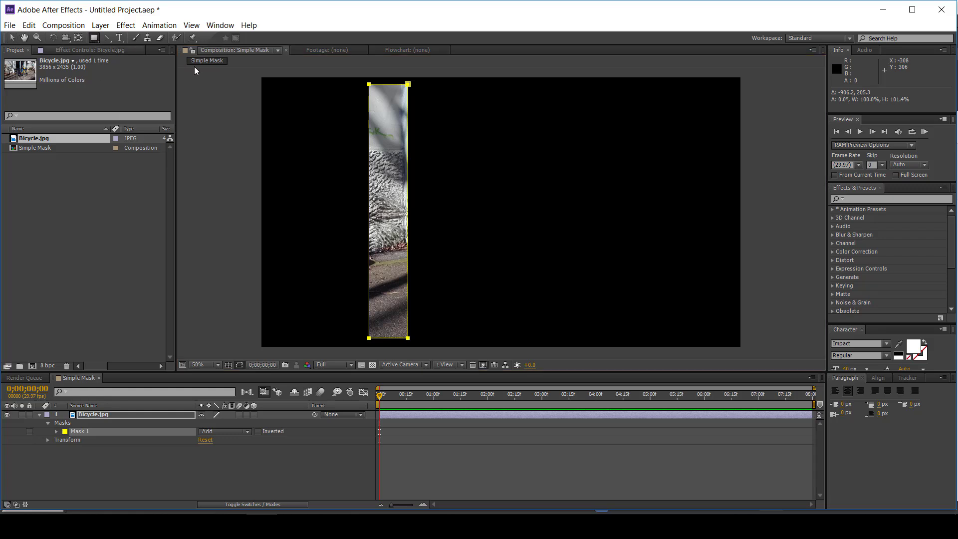
Step: Draw Mask 2 and reshape it into a thin strip on the right matching Mask 1's height
mouse_move(468, 142)
mouse_down()
mouse_move(522, 283)
mouse_move(663, 294)
mouse_up()
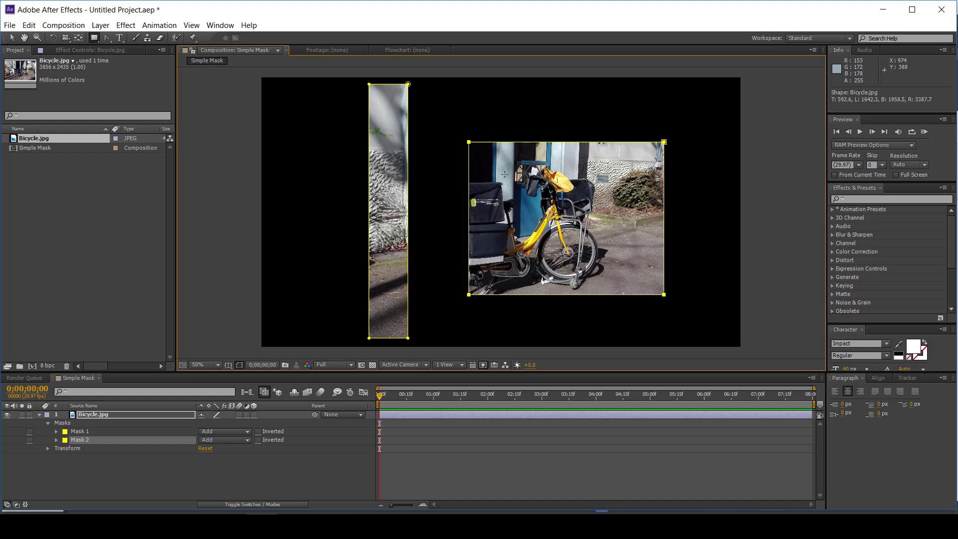
key(v)
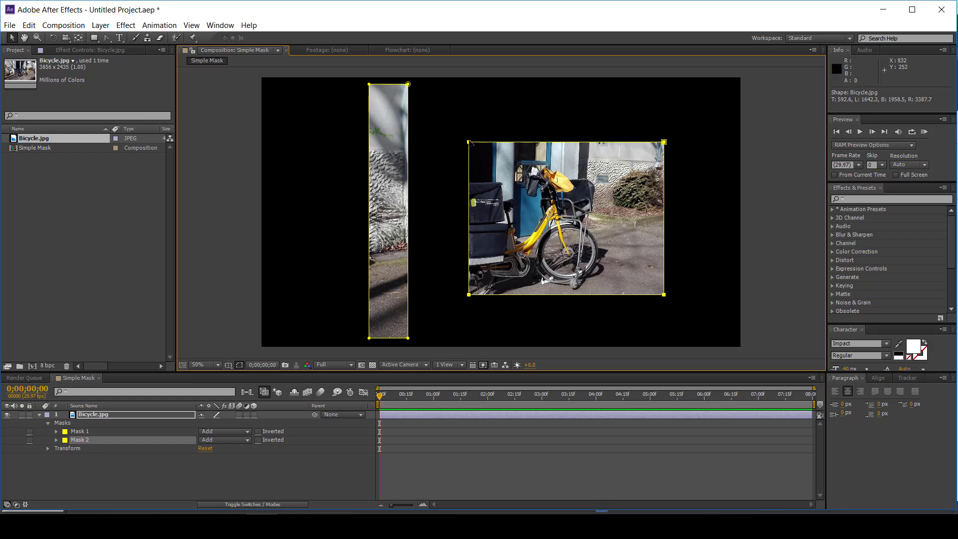
click(471, 144)
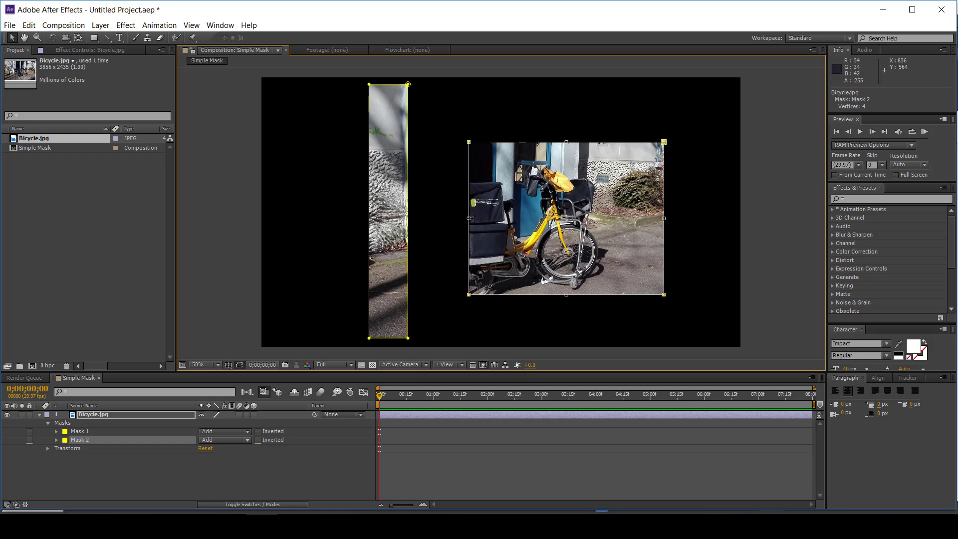
drag(469, 219, 627, 218)
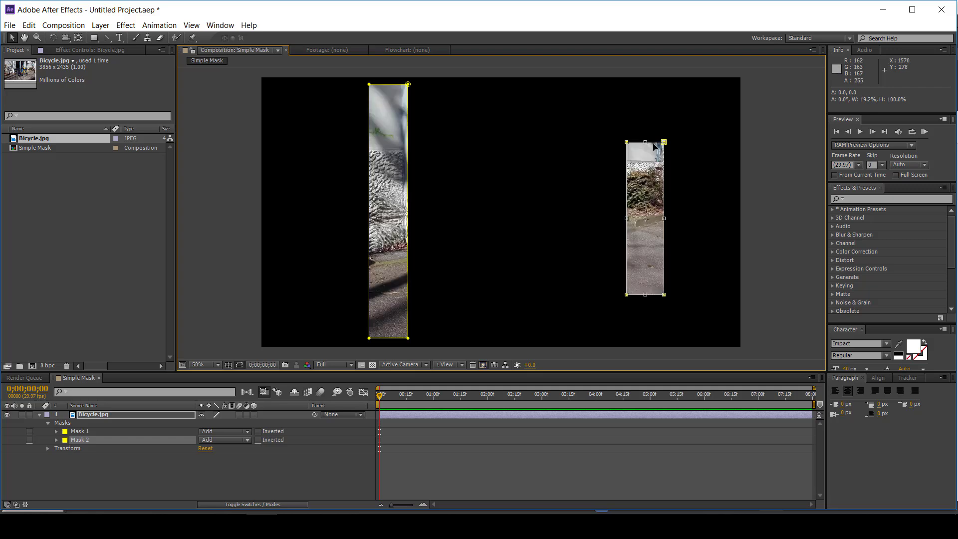
drag(646, 142, 645, 94)
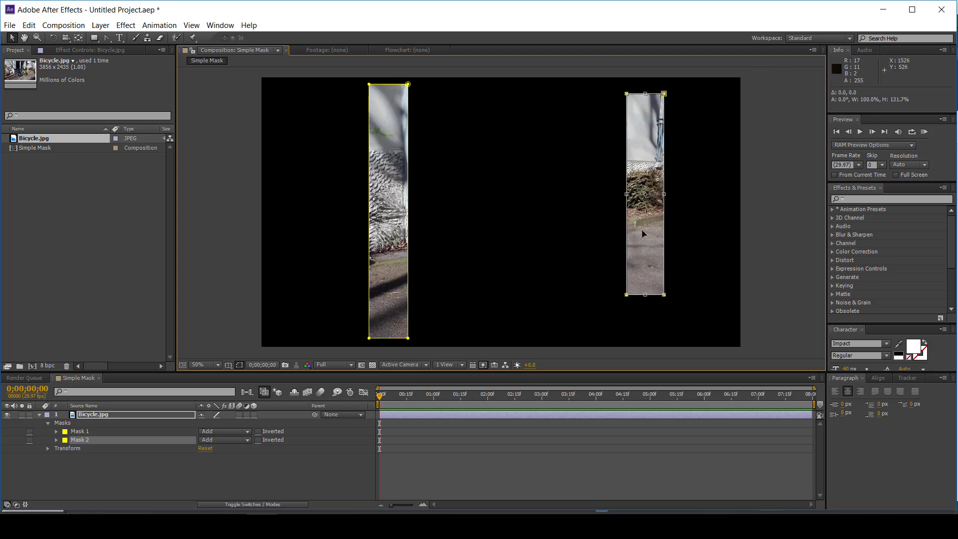
drag(646, 294, 645, 338)
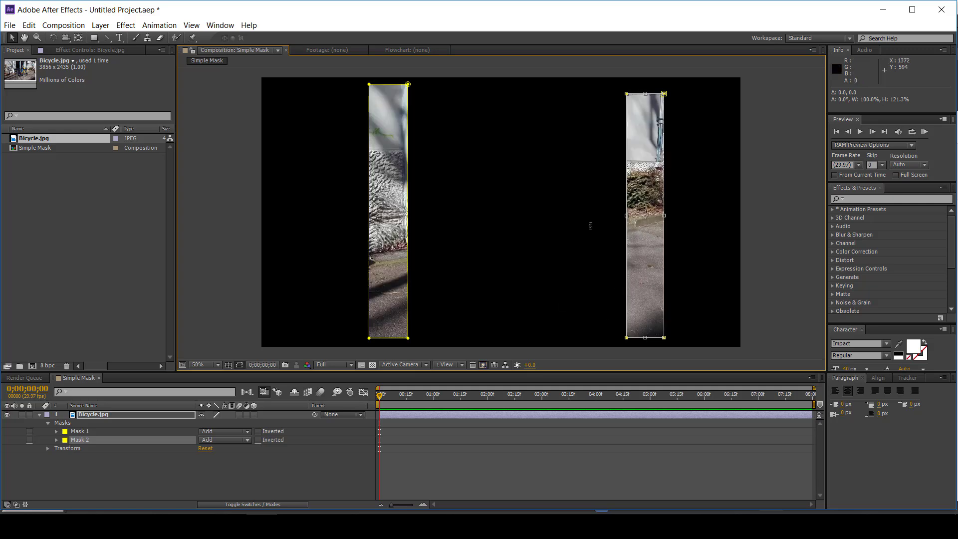
key(Return)
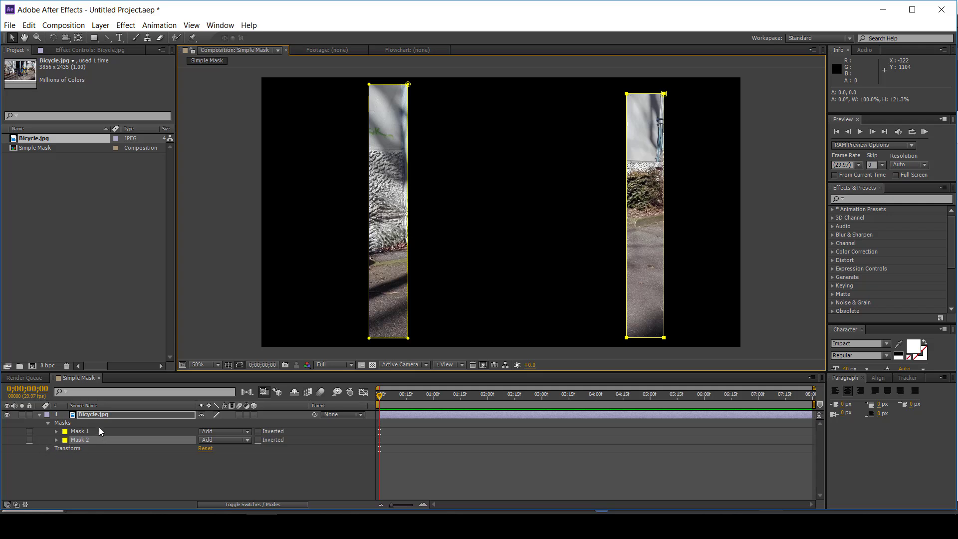
click(79, 441)
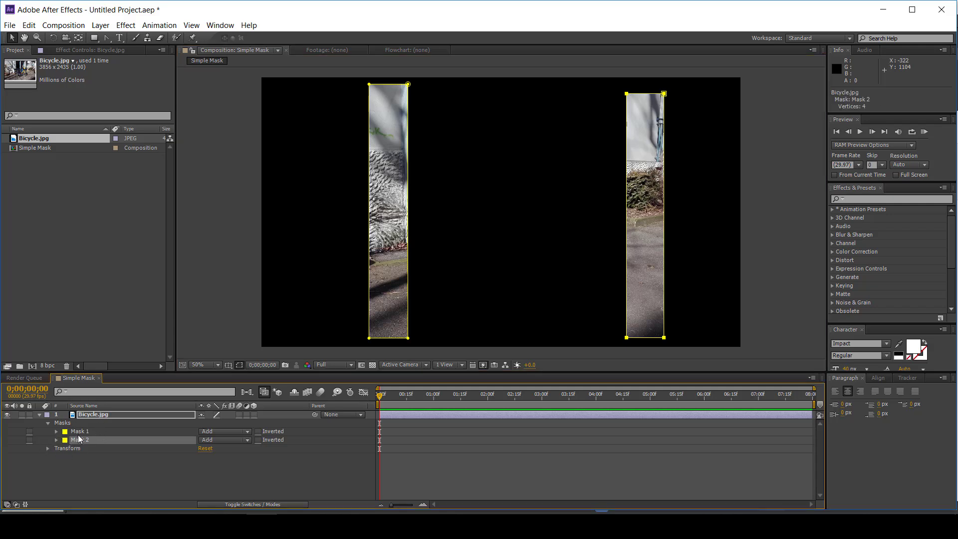
click(78, 434)
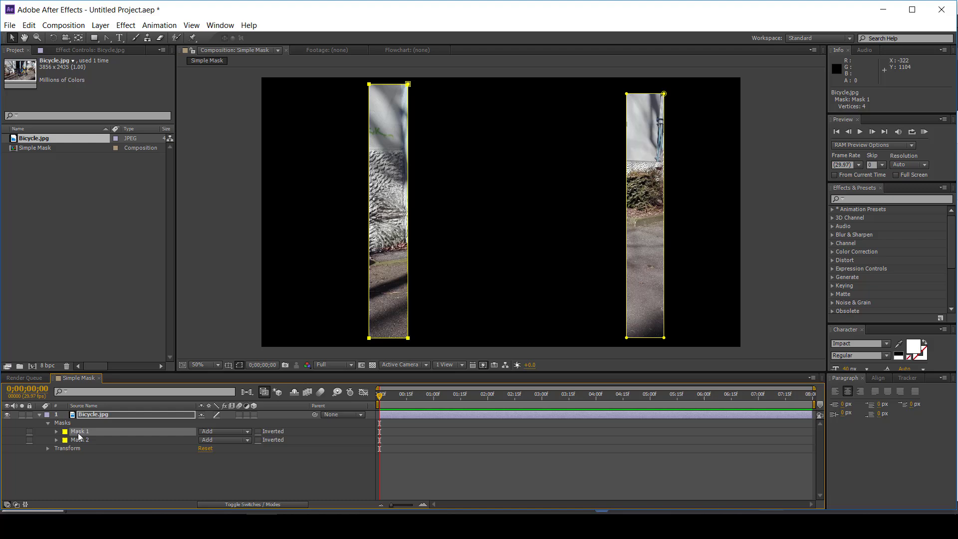
Step: Delete the hand-drawn Mask 2 and reselect Mask 1
click(79, 442)
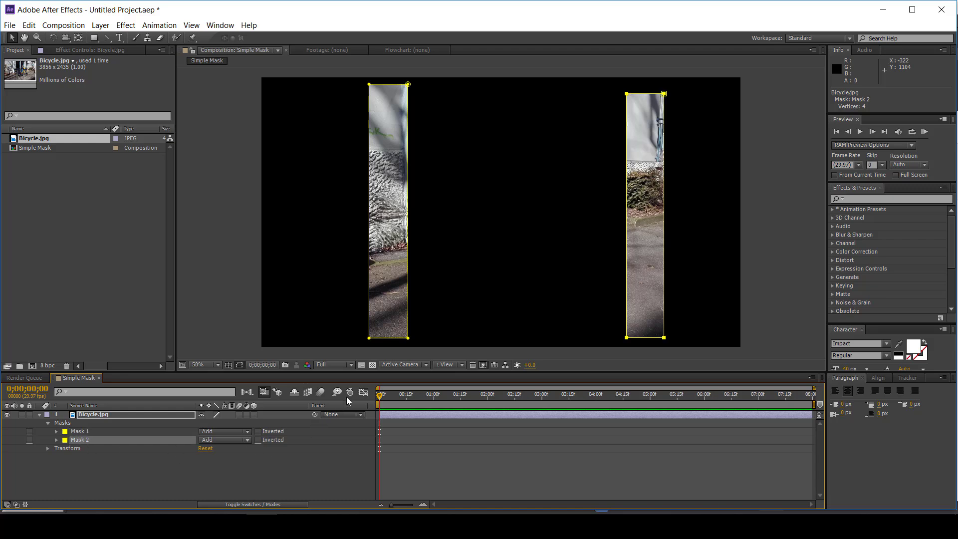
click(79, 432)
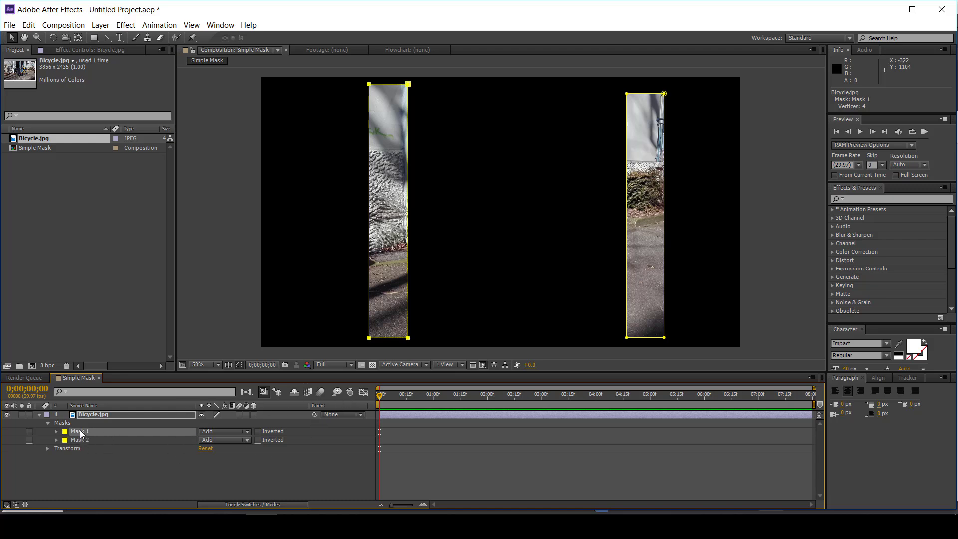
click(79, 441)
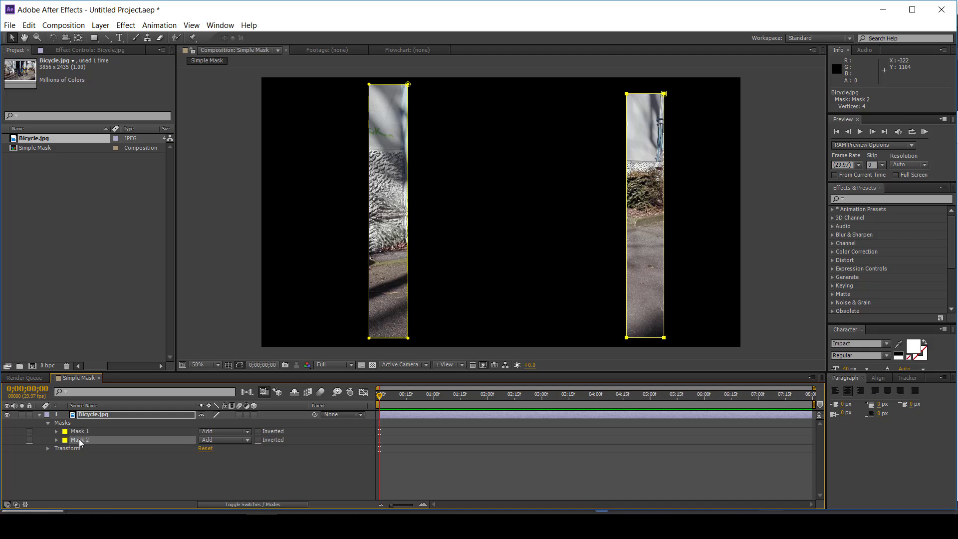
key(Delete)
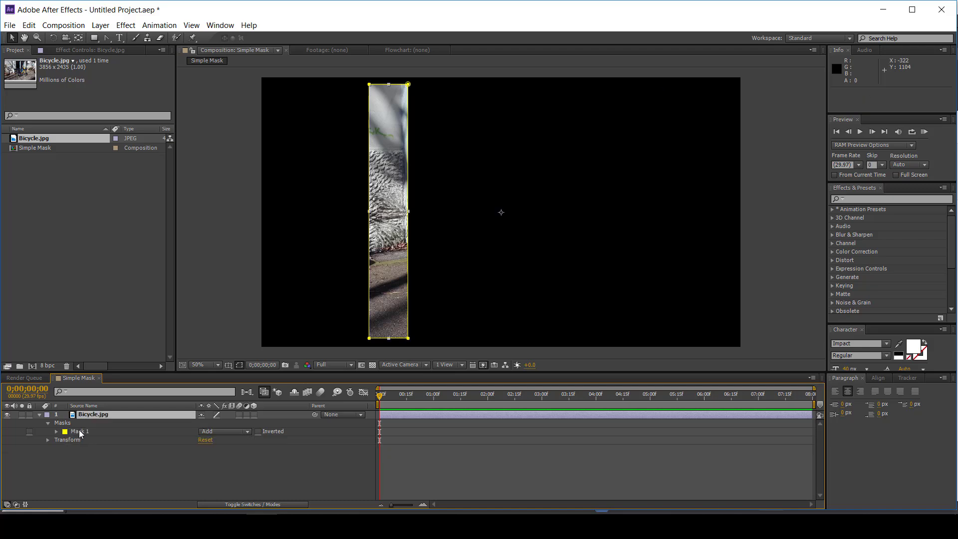
click(79, 432)
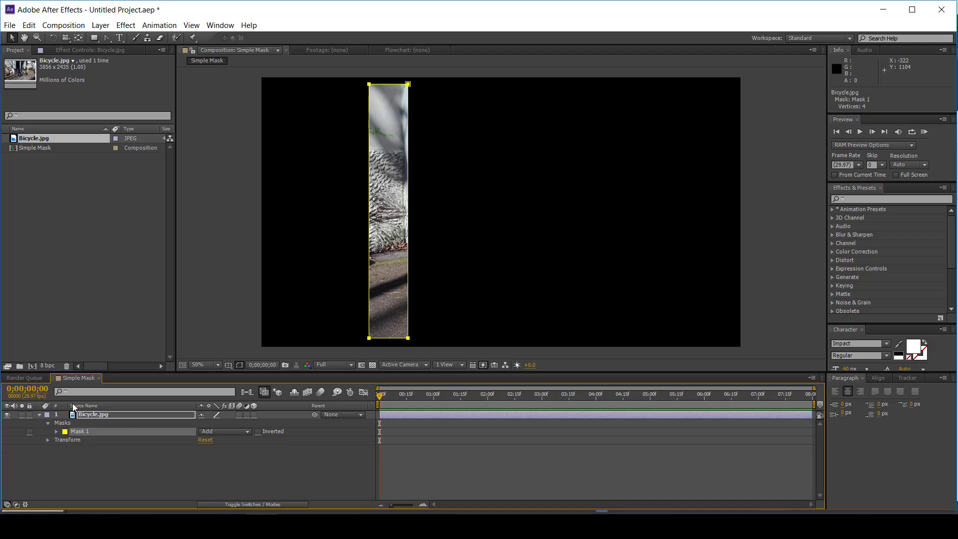
Step: Copy Mask 1, paste it onto Bicycle.jpg as Mask 2, and move it to the right
click(29, 25)
click(42, 92)
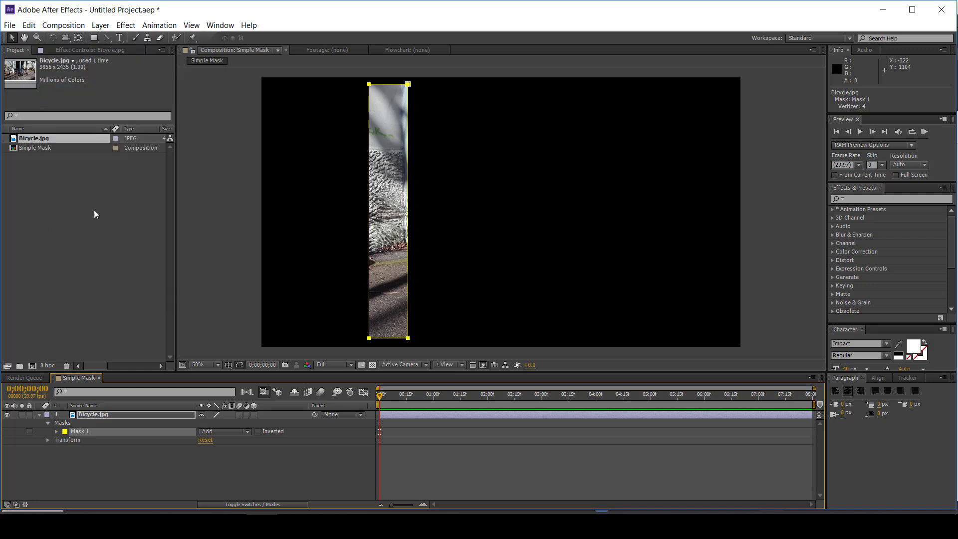
click(29, 25)
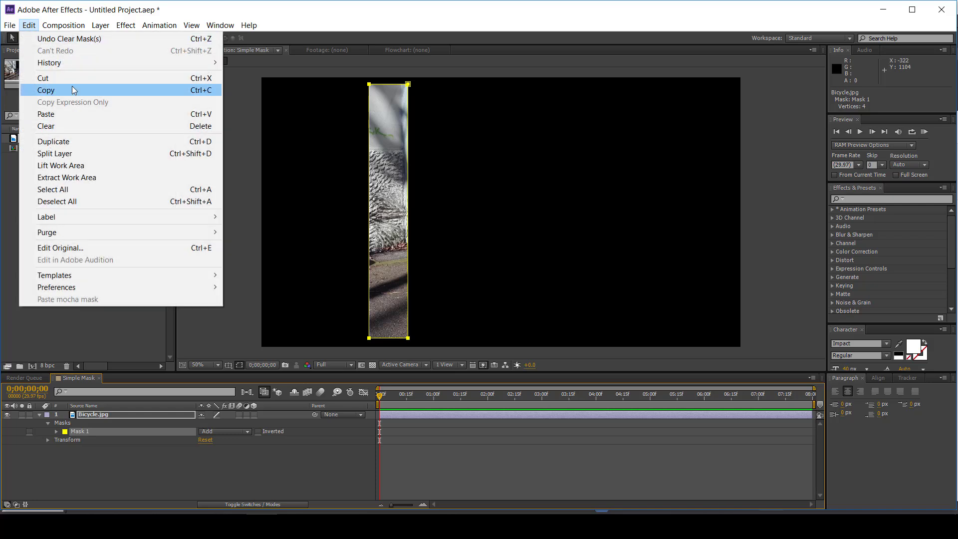
click(108, 90)
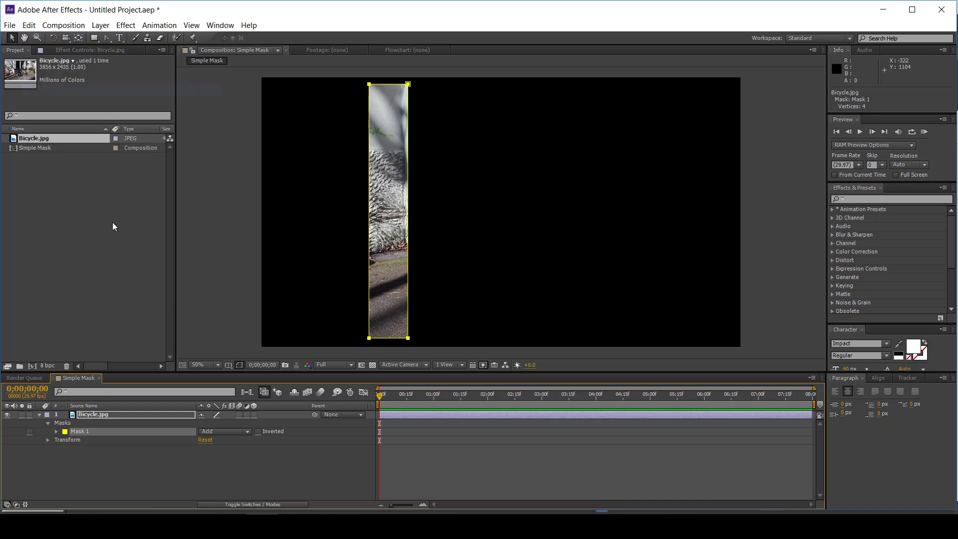
key(Return)
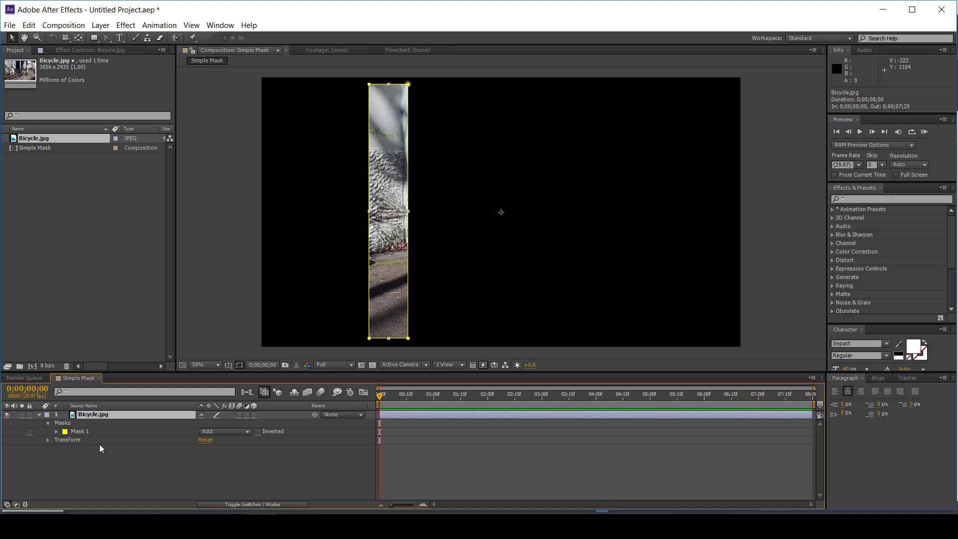
click(30, 25)
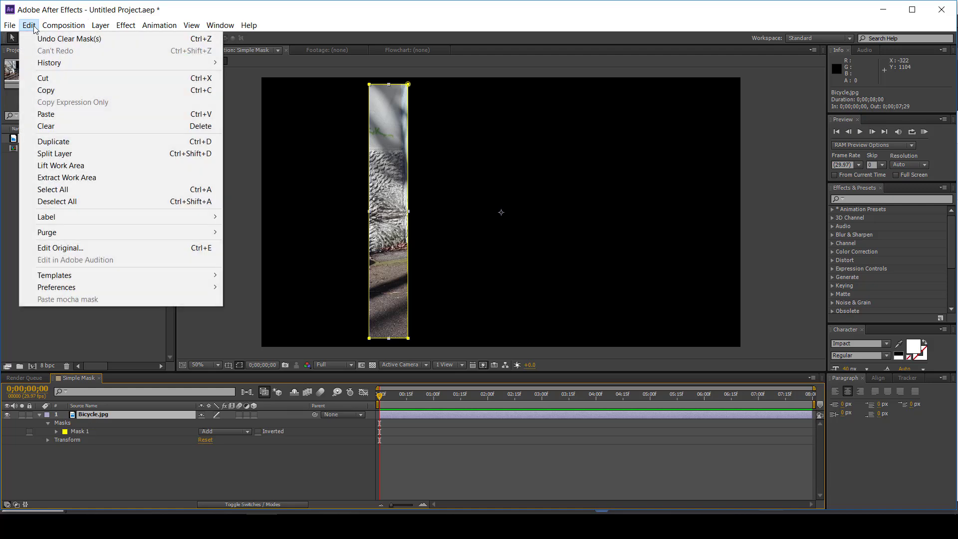
click(54, 114)
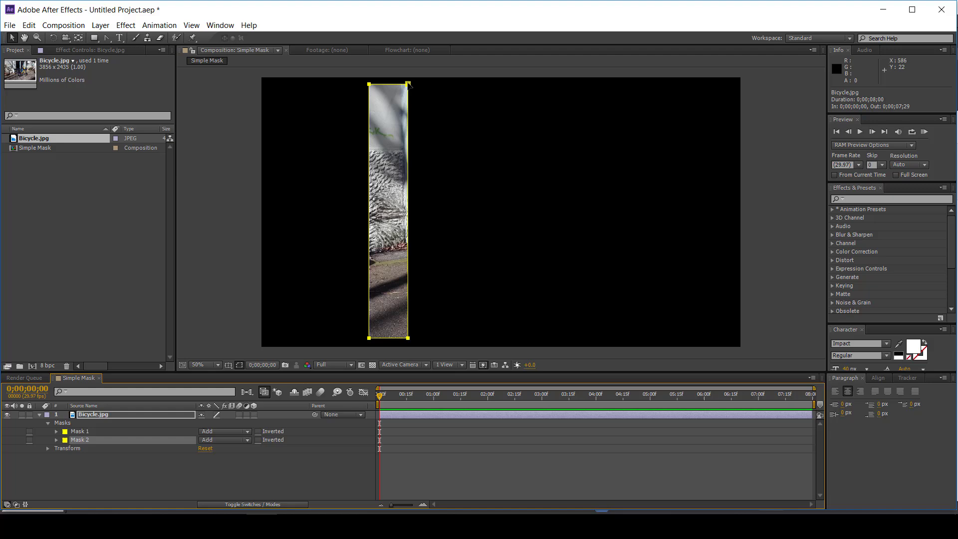
drag(408, 84, 683, 86)
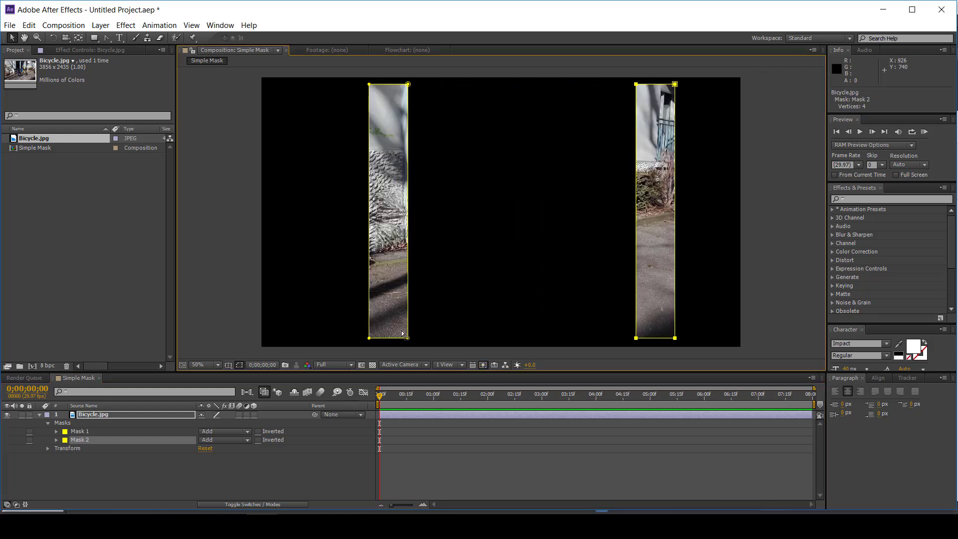
click(82, 481)
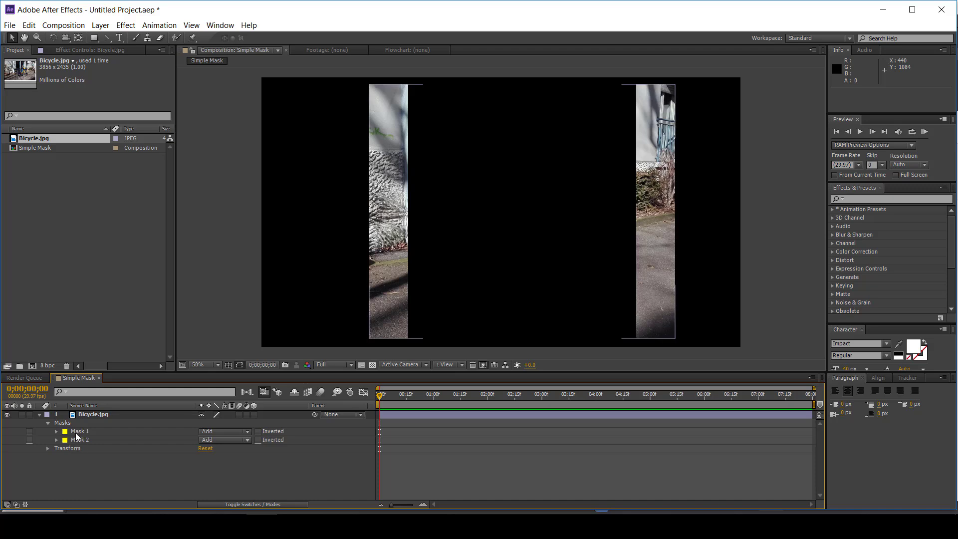
Step: Reset Mask 1's feather to 0 after trying heavy feathering, and lower its opacity to 67%
click(56, 433)
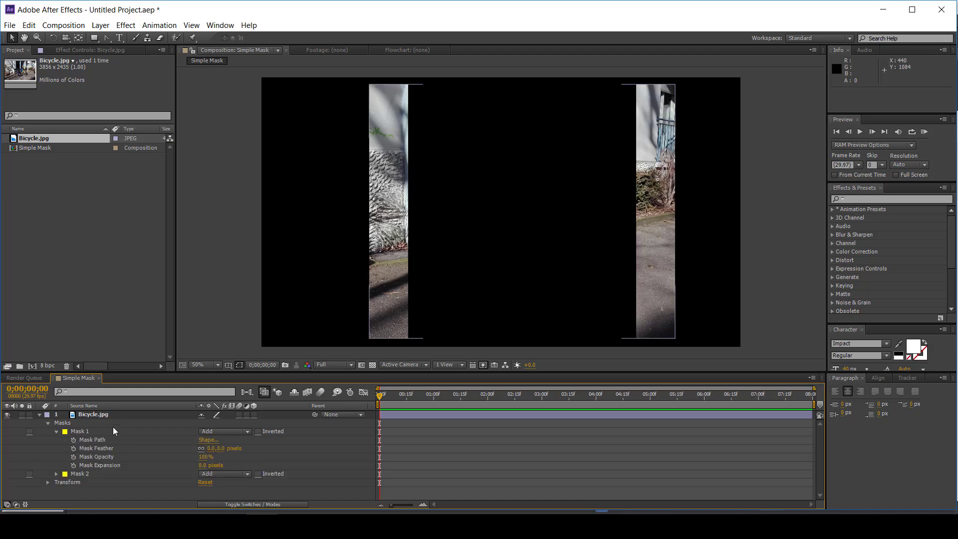
click(97, 440)
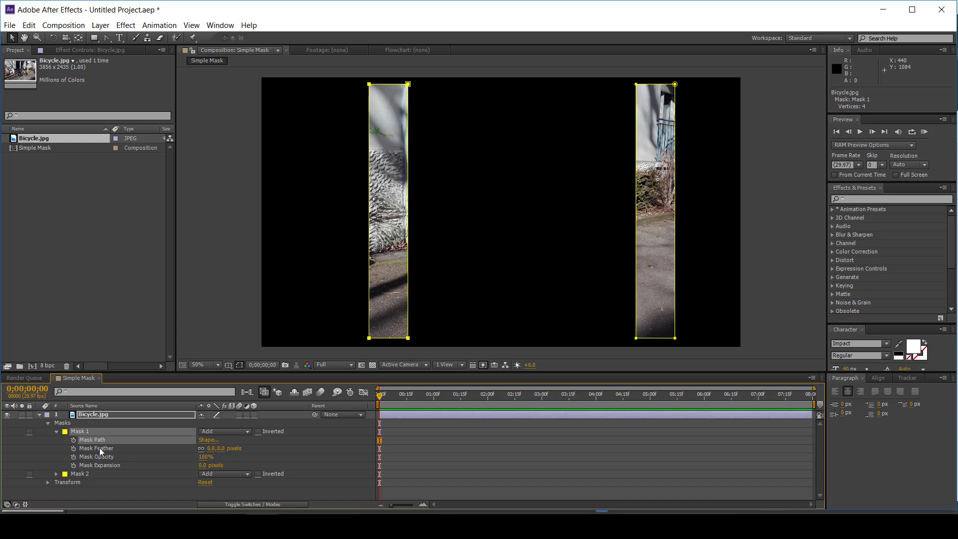
click(100, 448)
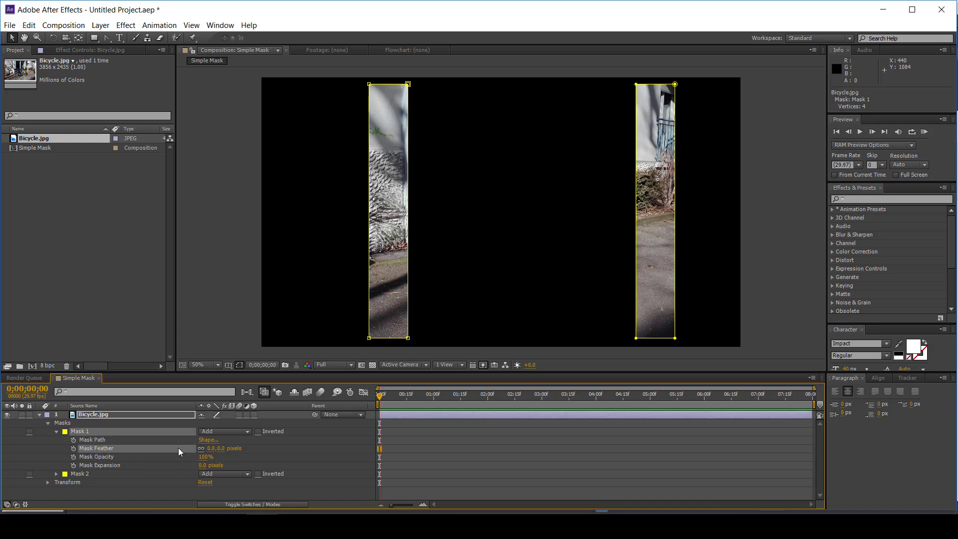
drag(209, 450, 313, 445)
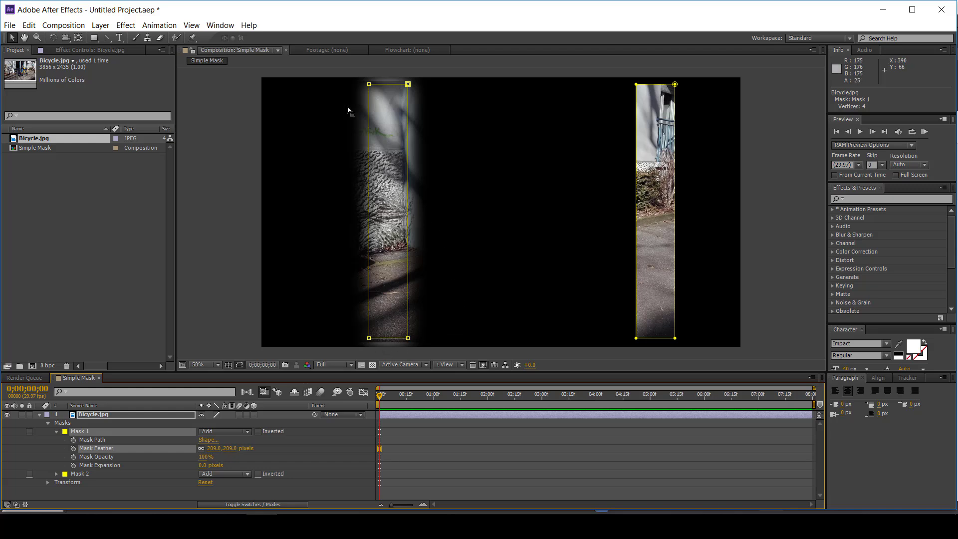
click(209, 448)
text(0)
key(Return)
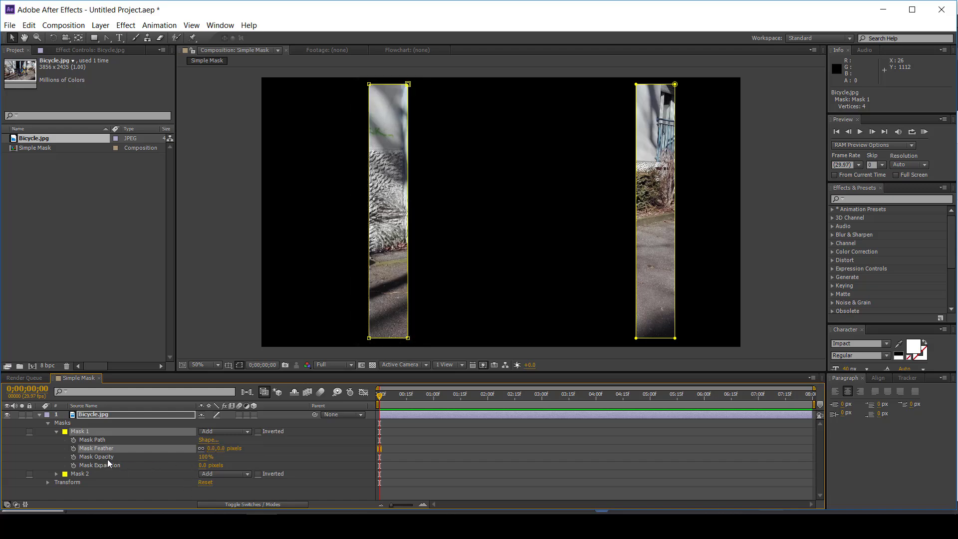
drag(203, 457, 233, 466)
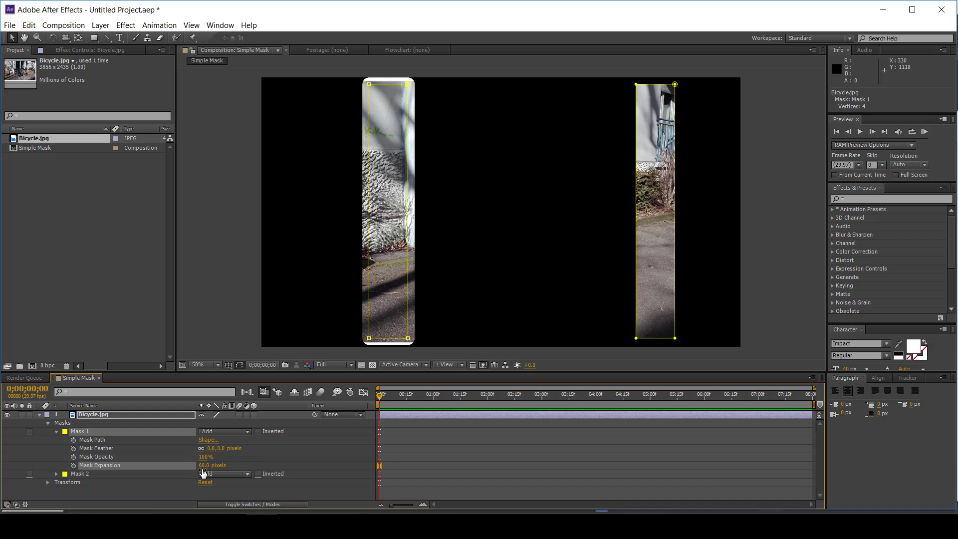
Step: Try Mask 1 expansion values of 5 and -51 pixels, then reset it to 0
click(203, 465)
text(5)
key(Return)
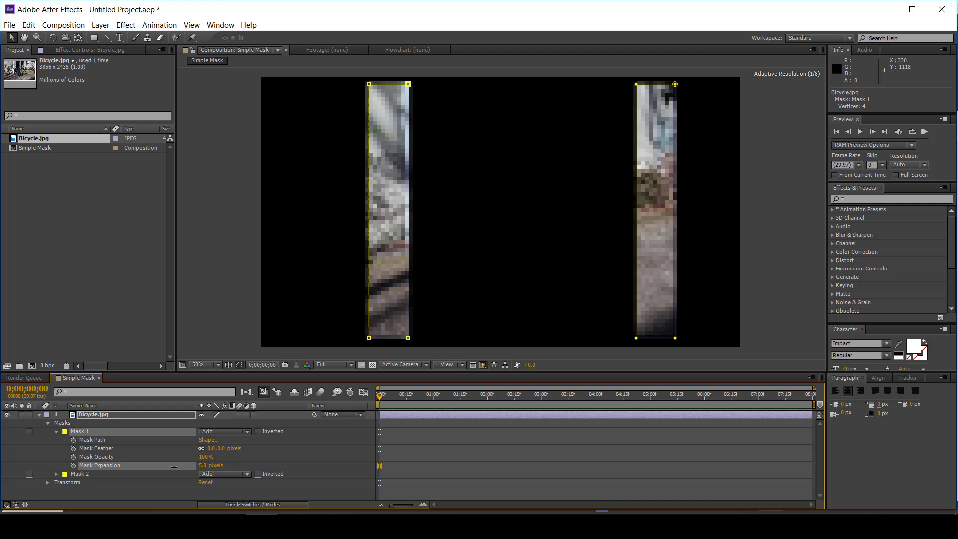
drag(174, 467, 146, 467)
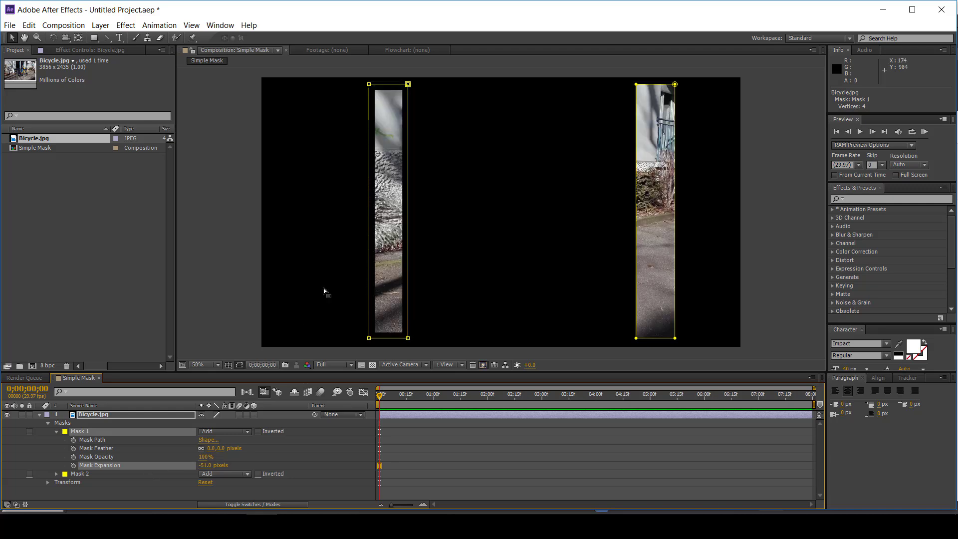
click(213, 468)
key(Return)
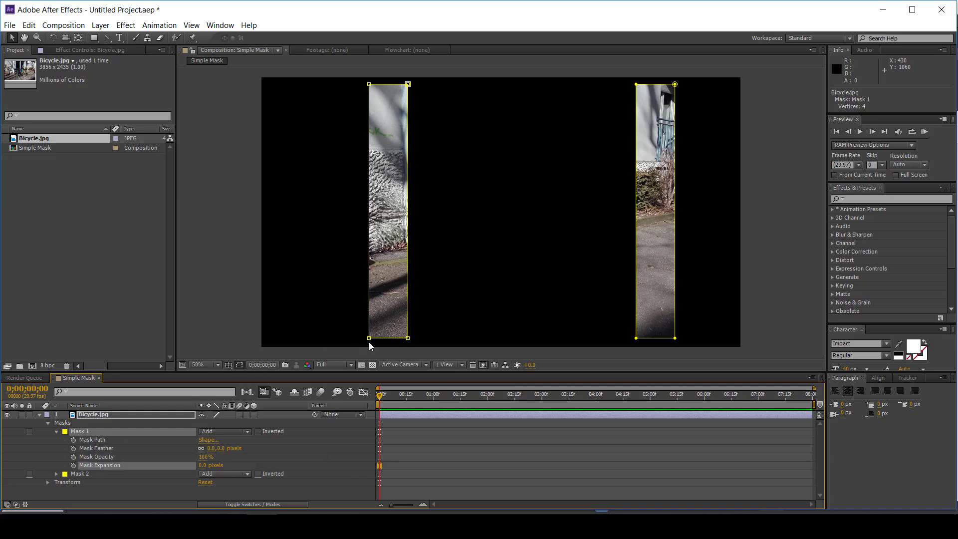
Step: Keyframe Mask 1's path from beyond the left edge at 0;00 to the right side at 0;00;07;29
click(78, 474)
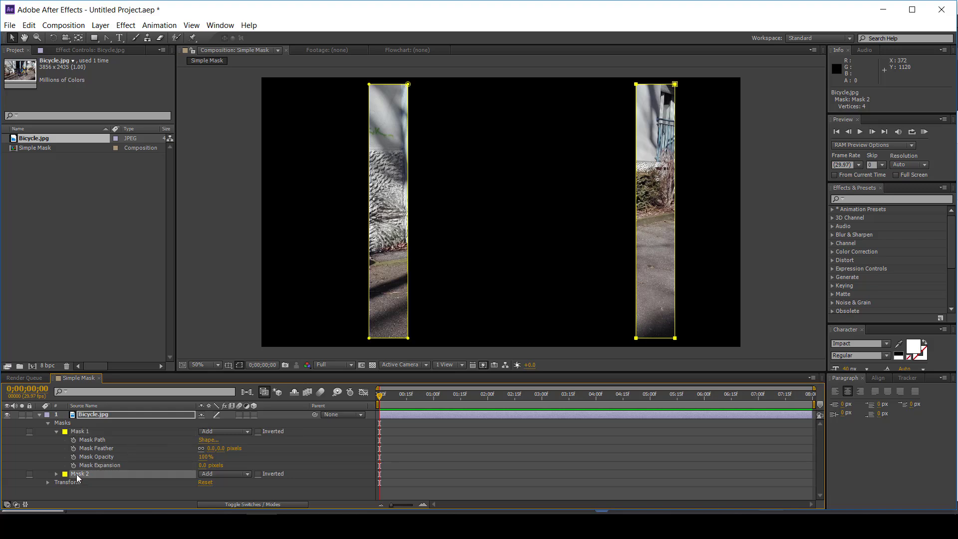
click(79, 432)
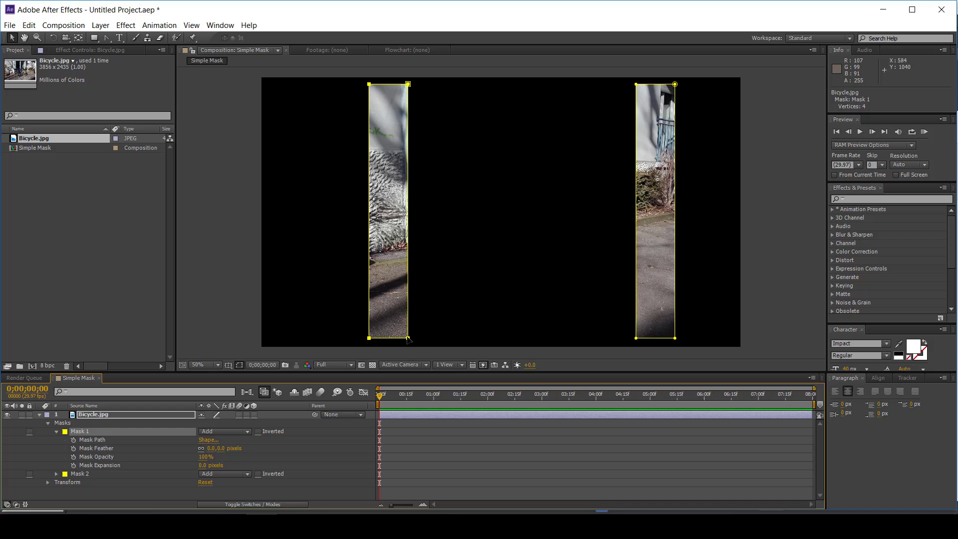
drag(404, 339, 272, 350)
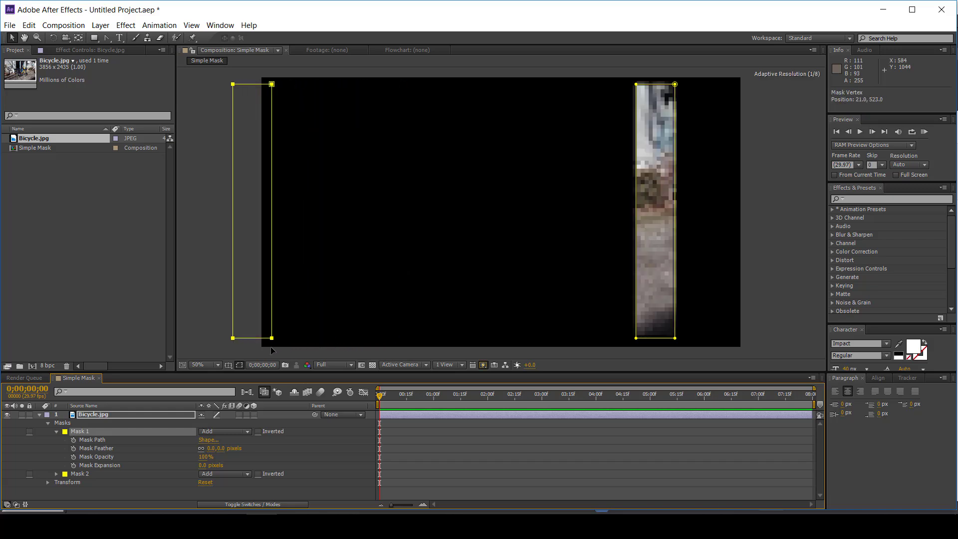
click(73, 440)
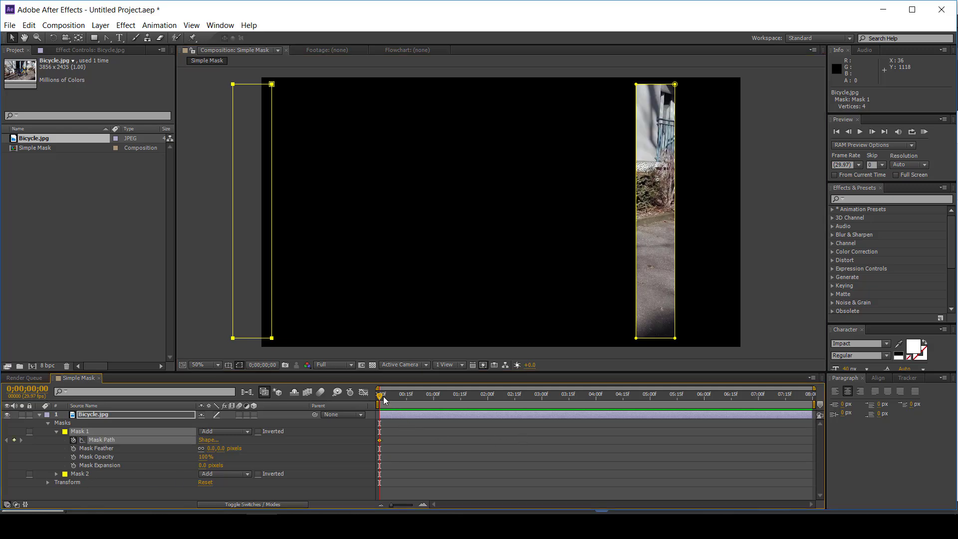
drag(379, 394, 823, 391)
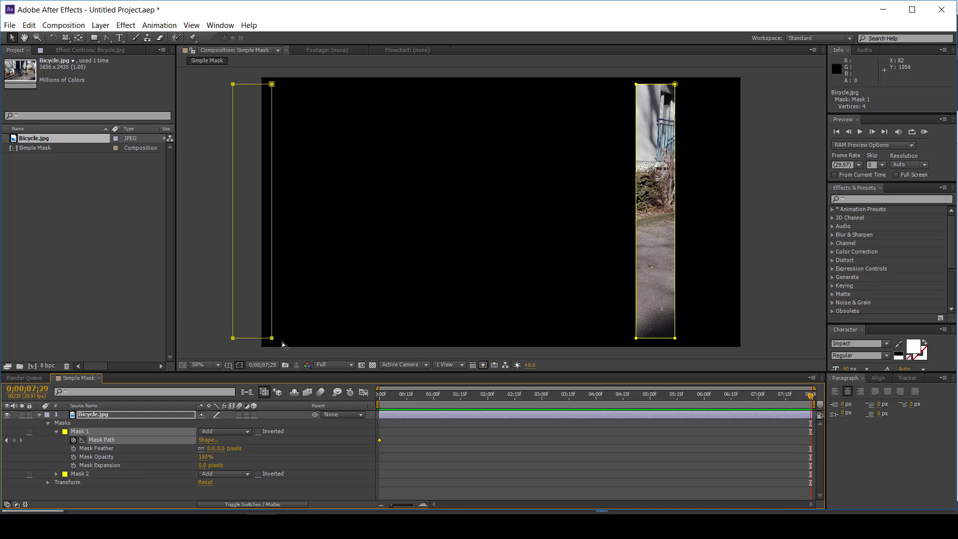
drag(273, 339, 789, 343)
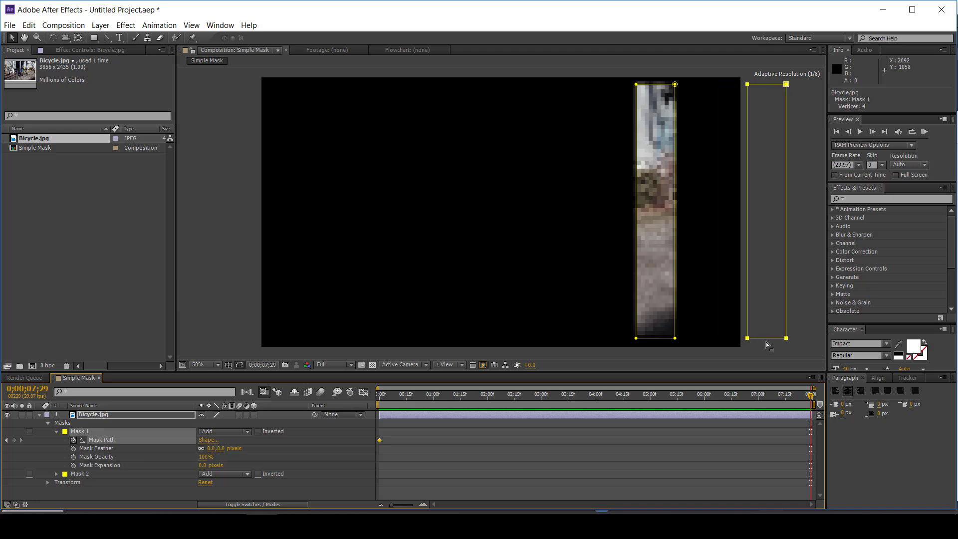
Step: Park Mask 2 just past the frame's right edge and return to the timeline start
double_click(677, 341)
drag(674, 316, 758, 316)
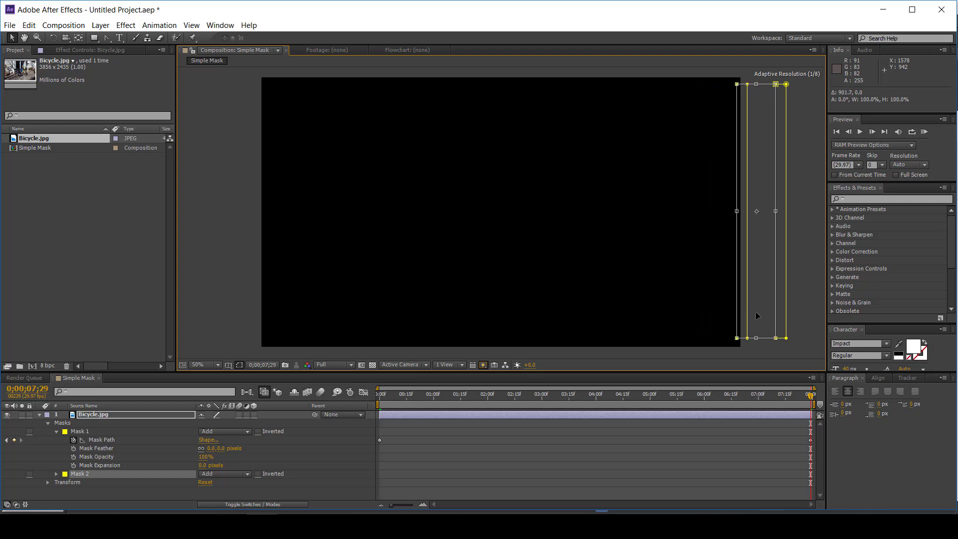
drag(756, 316, 755, 315)
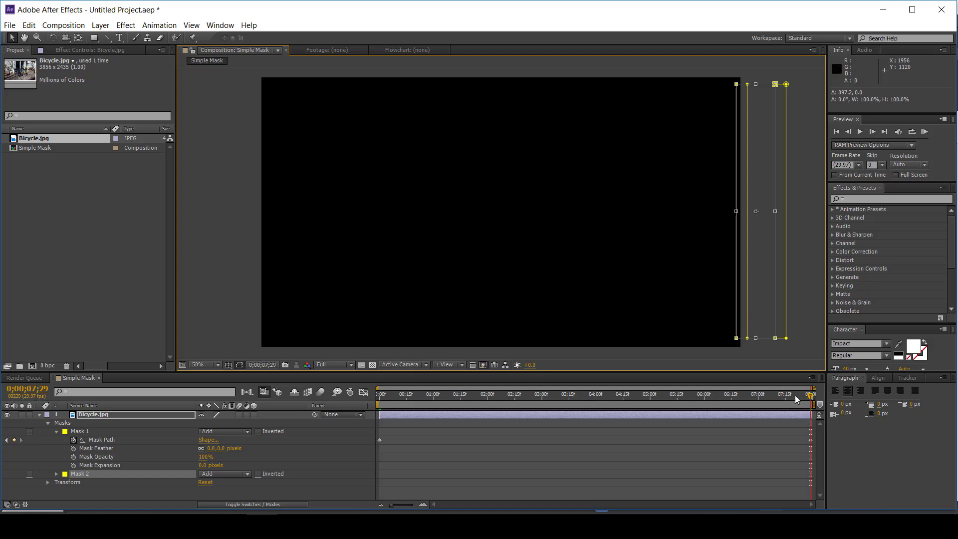
drag(795, 395, 331, 396)
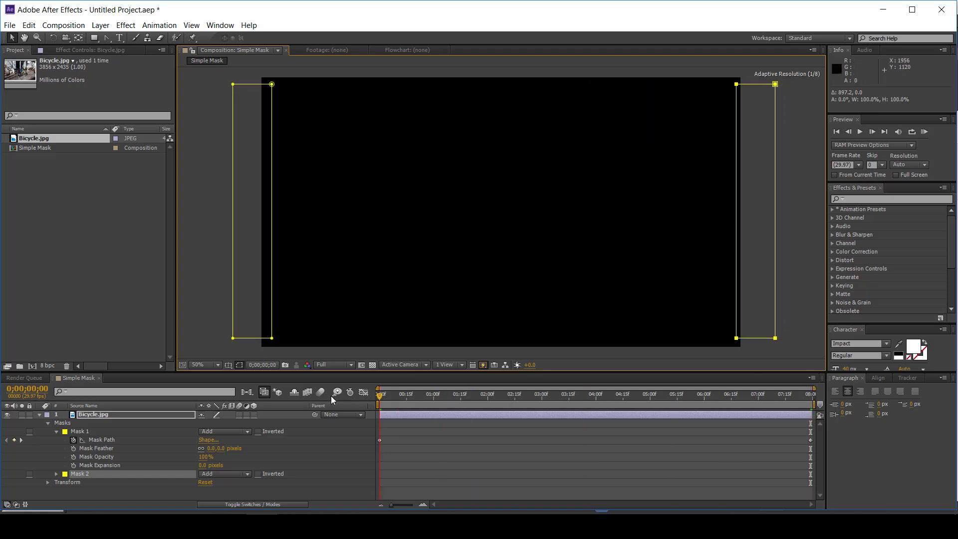
Step: Keyframe Mask 2's path from beyond the right edge at 0;00 to the left edge at 7;29, then deselect
click(56, 474)
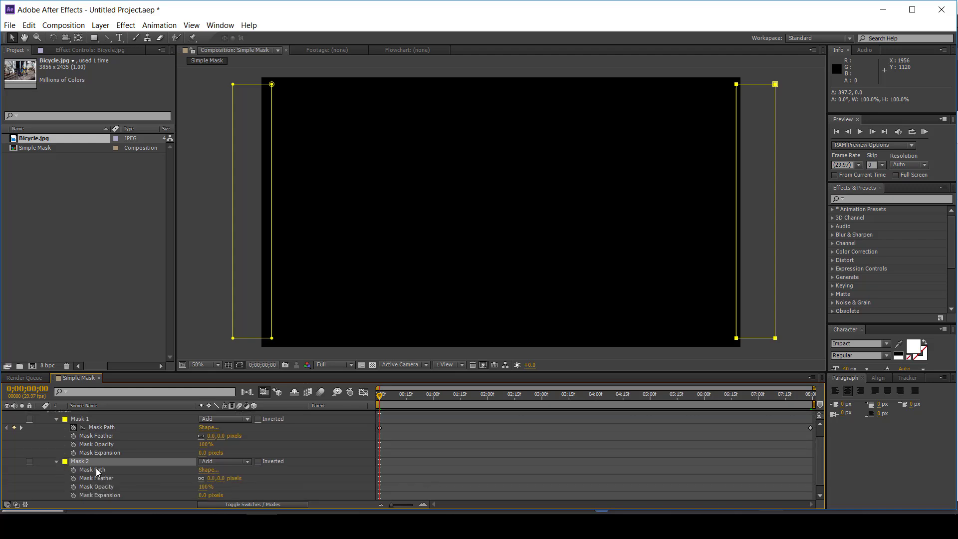
click(75, 469)
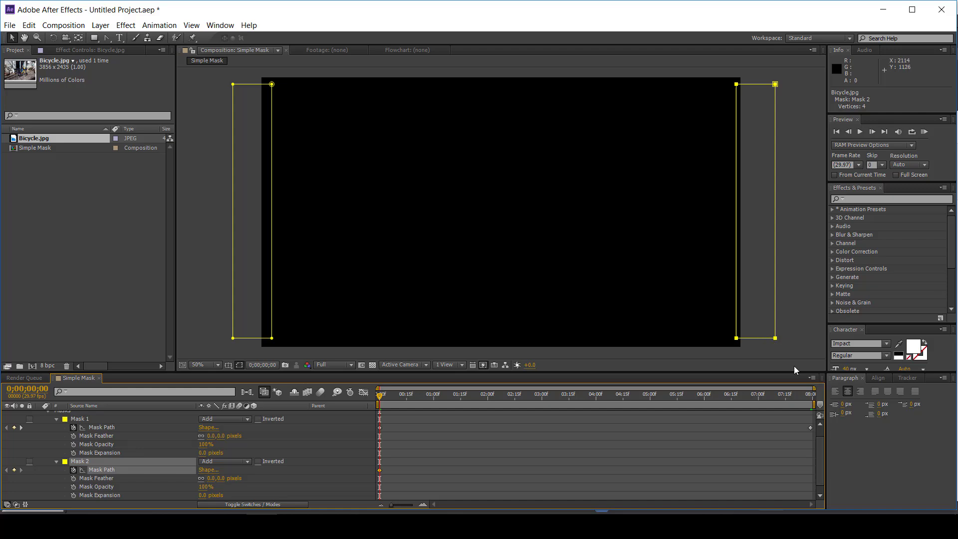
click(814, 395)
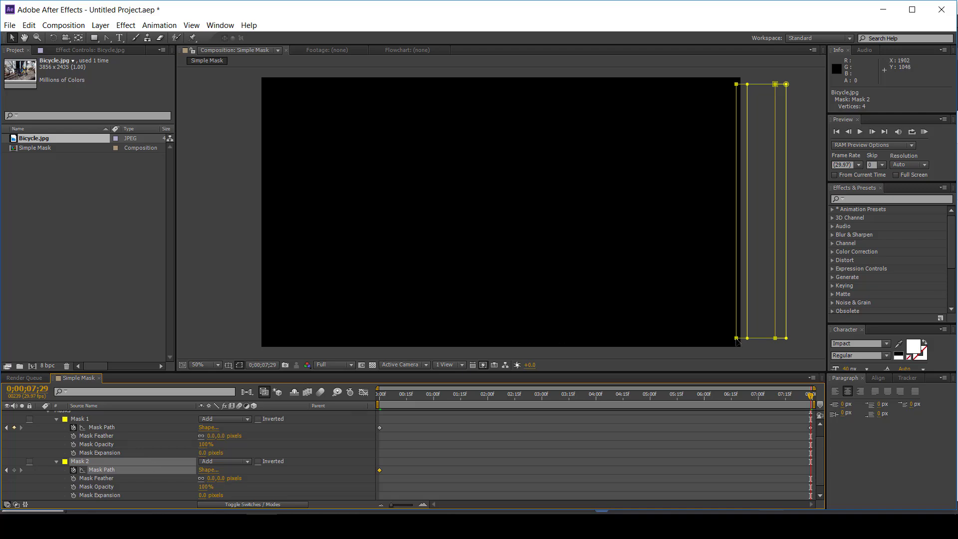
drag(737, 342, 218, 346)
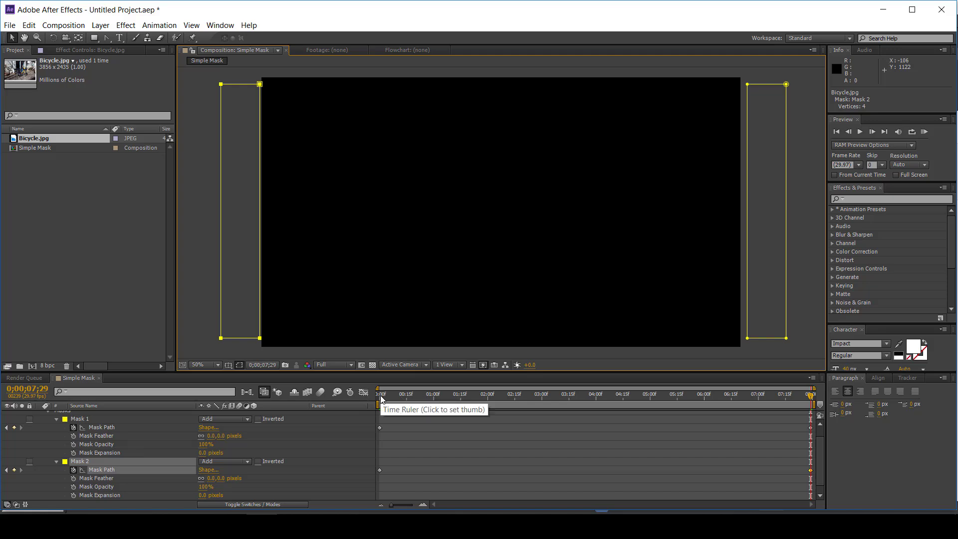
drag(381, 398, 367, 396)
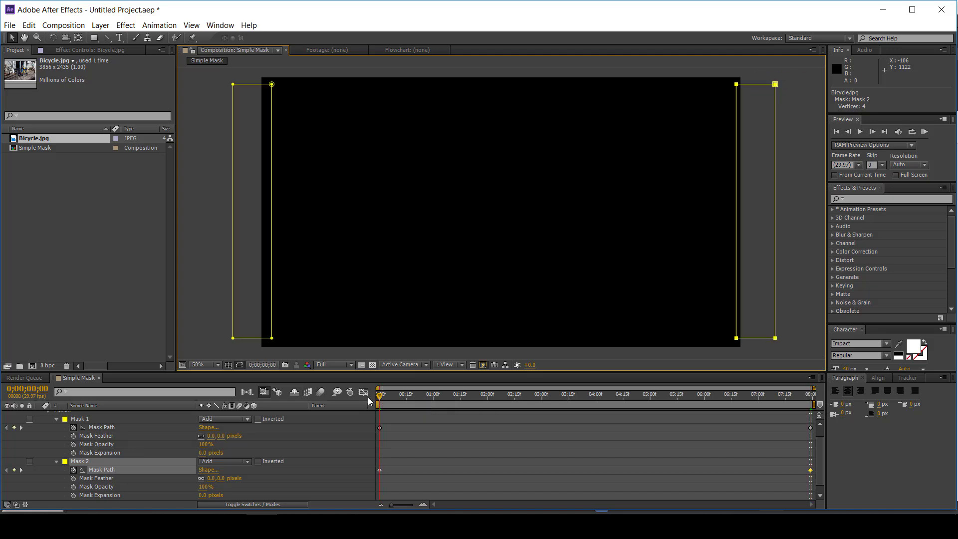
click(217, 286)
click(194, 286)
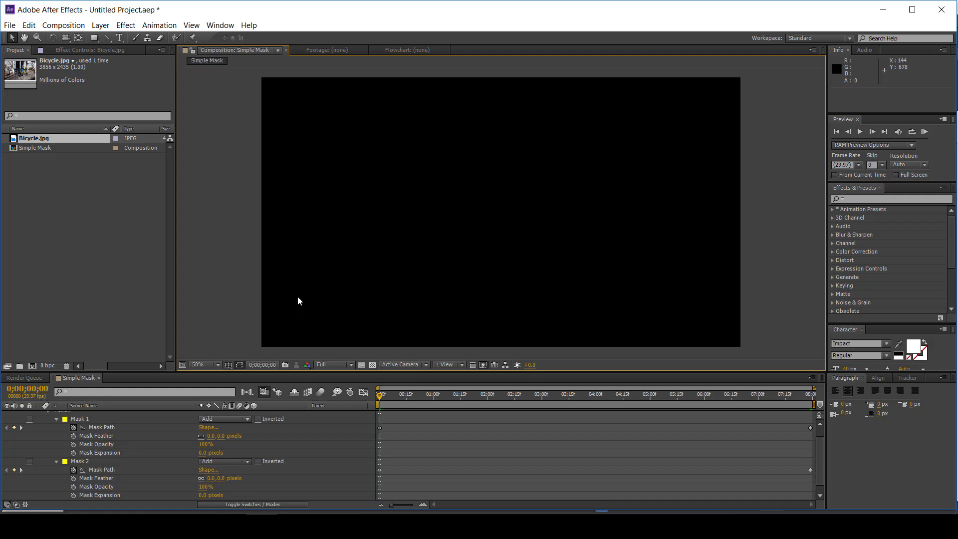
Step: Preview the crossing-strips animation from the start, then again from 0;00;02;03
key(h)
key(space)
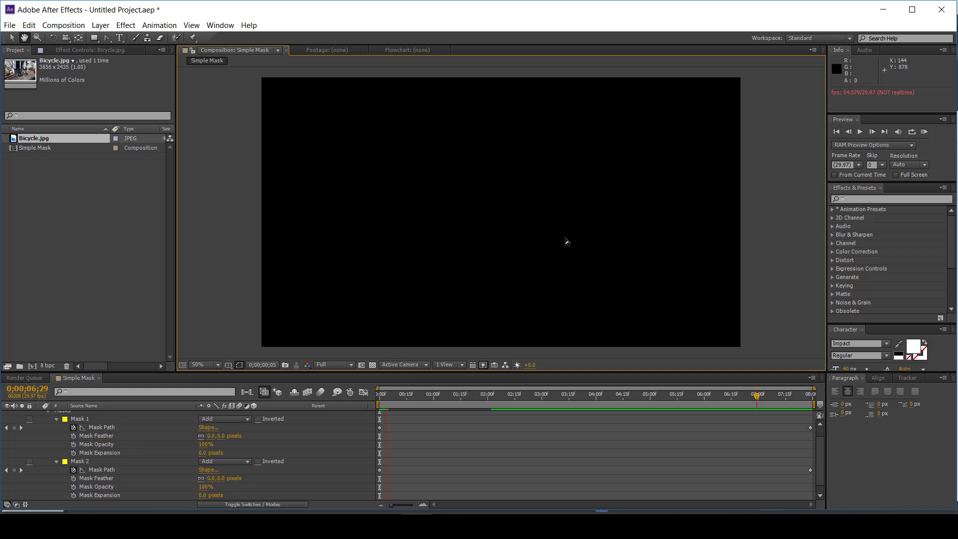
click(493, 397)
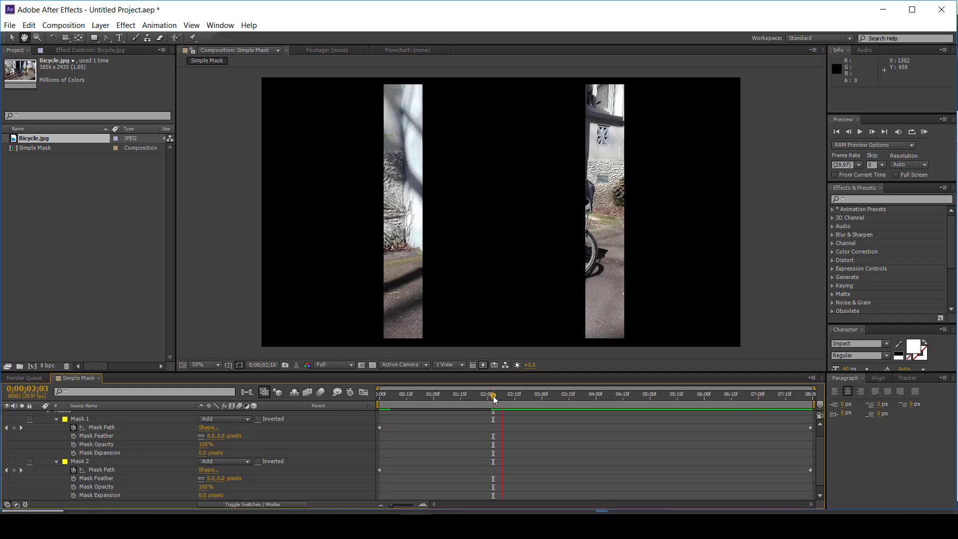
key(space)
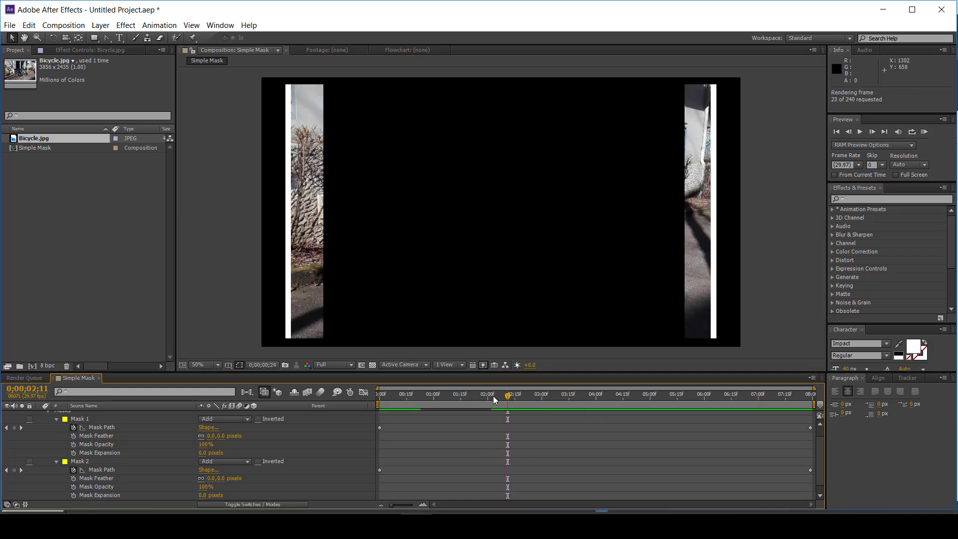